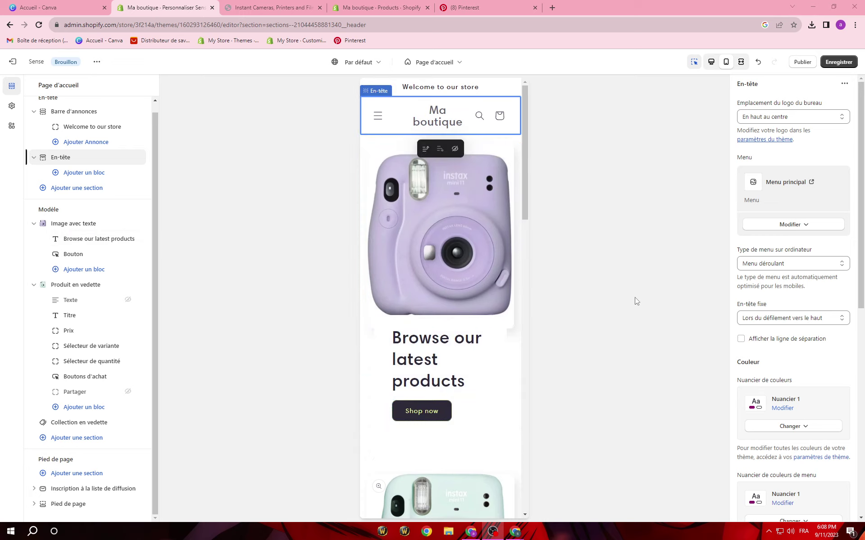
Page through the featured products carousel, then save the Sense homepage changes and exit the editor
{"action": "scroll", "coordinate": [447, 397], "scroll_direction": "down", "scroll_amount": 15}
{"action": "scroll", "coordinate": [447, 397], "scroll_direction": "up", "scroll_amount": 5}
{"action": "scroll", "coordinate": [455, 397], "scroll_direction": "down", "scroll_amount": 8}
{"action": "left_click", "coordinate": [462, 397]}
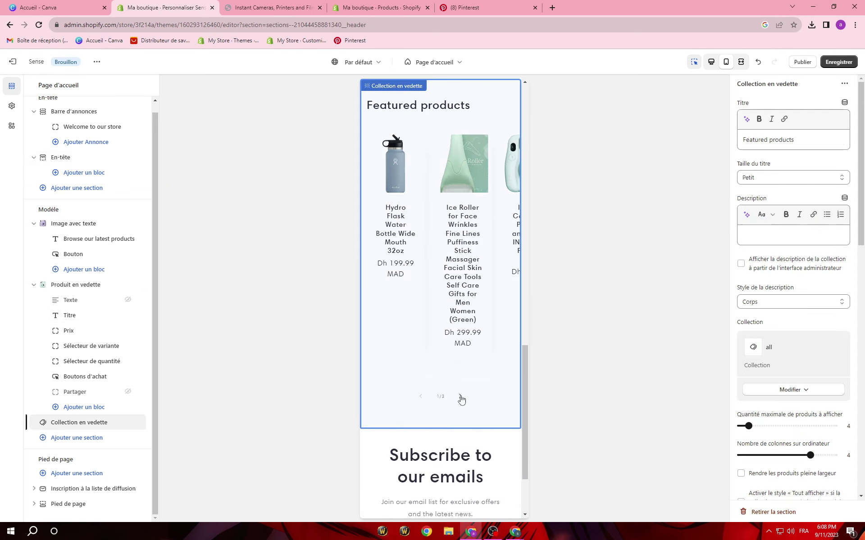
{"action": "left_click", "coordinate": [461, 398]}
{"action": "left_click", "coordinate": [461, 397]}
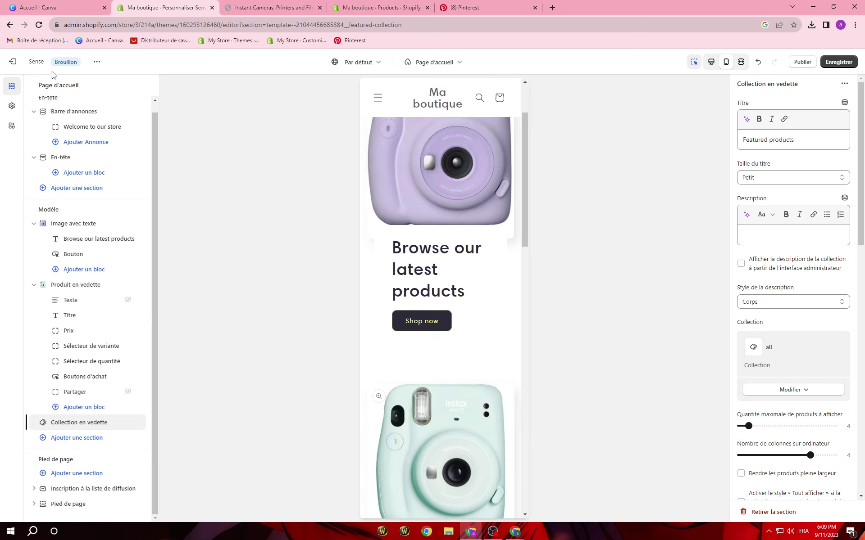
{"action": "left_click", "coordinate": [829, 65]}
{"action": "left_click", "coordinate": [13, 62]}
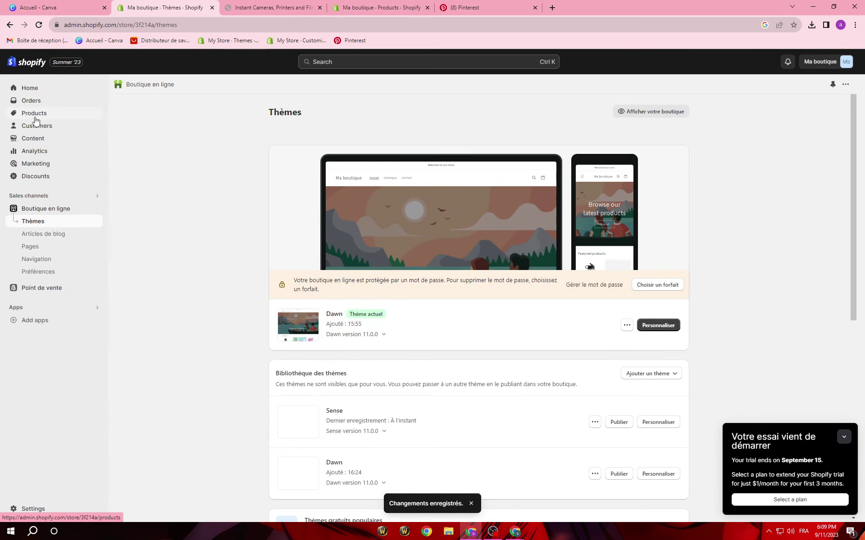
From the Products list of five items, open a blank Add product form, then go to Pinterest
{"action": "scroll", "coordinate": [739, 201], "scroll_direction": "down", "scroll_amount": 3}
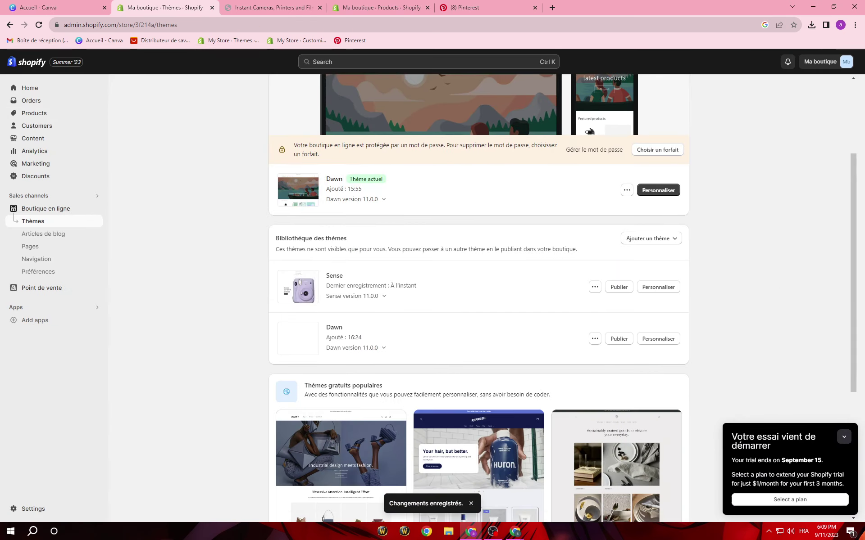
{"action": "left_click", "coordinate": [52, 113]}
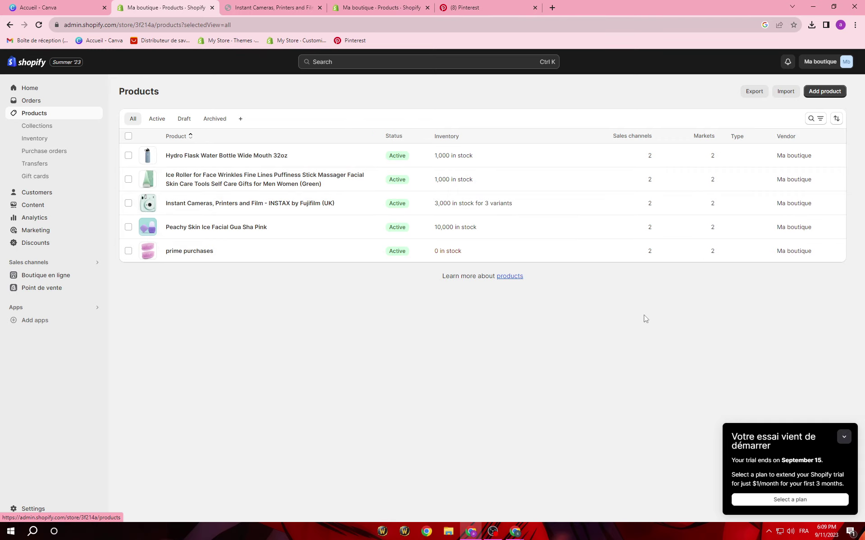
{"action": "left_click", "coordinate": [834, 91]}
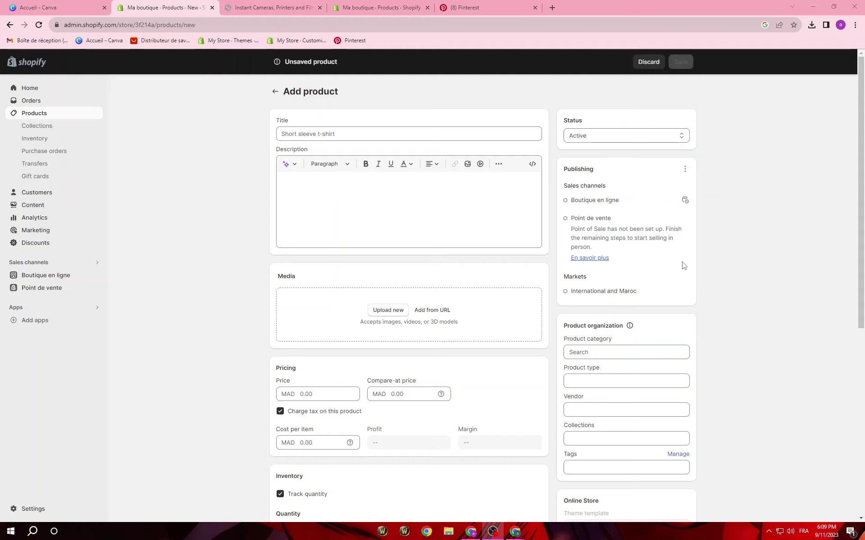
{"action": "scroll", "coordinate": [359, 260], "scroll_direction": "down", "scroll_amount": 7}
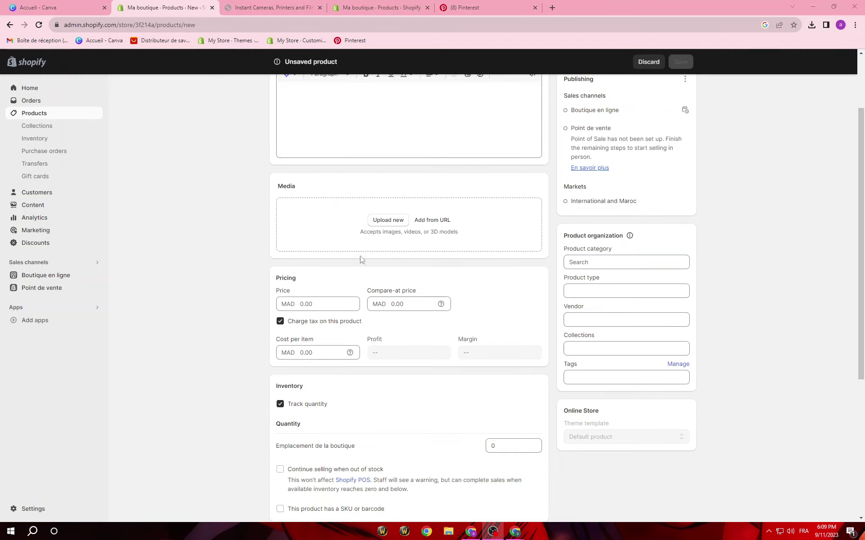
{"action": "scroll", "coordinate": [359, 257], "scroll_direction": "up", "scroll_amount": 6}
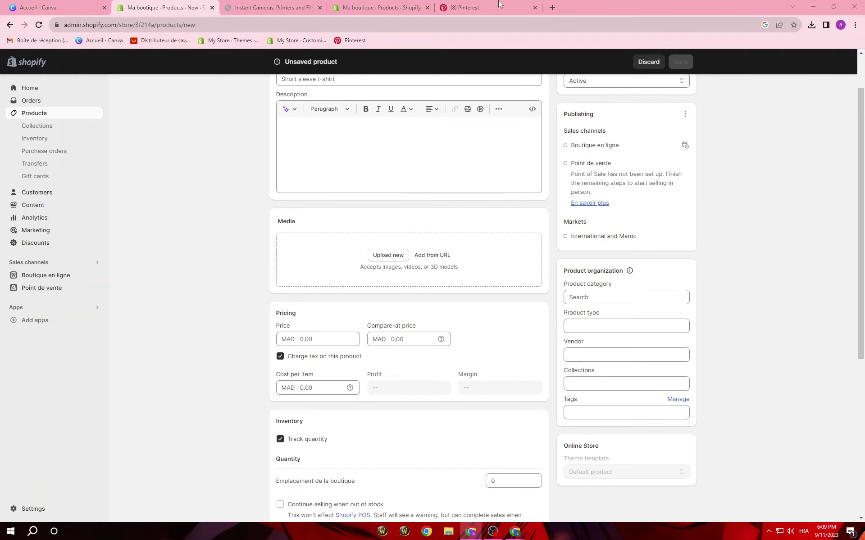
{"action": "left_click", "coordinate": [499, 6]}
Browse from the Pinterest home feed into a handheld steamer pin and its People also explored pins
{"action": "left_click", "coordinate": [18, 68]}
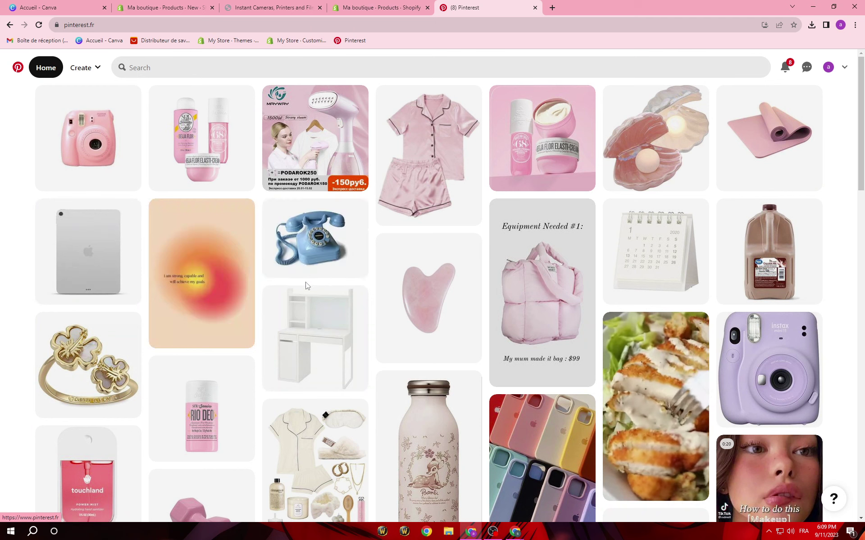
{"action": "left_click", "coordinate": [277, 133]}
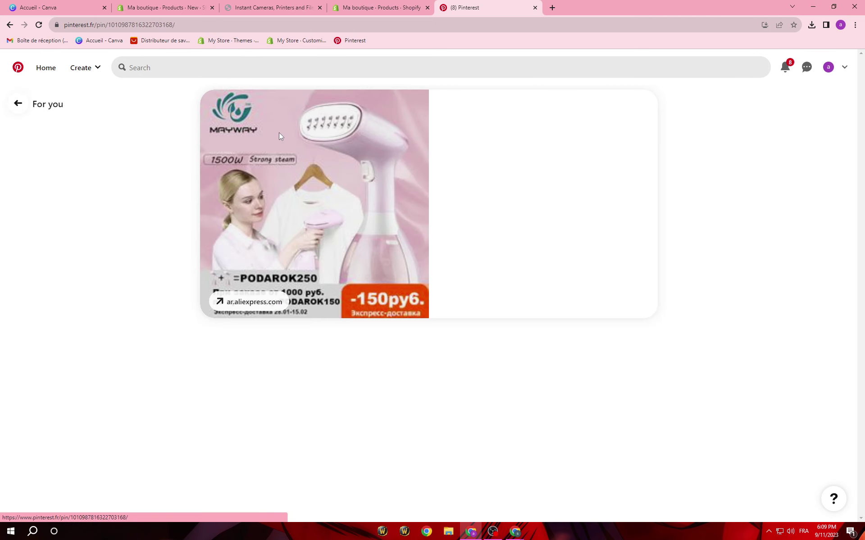
{"action": "scroll", "coordinate": [279, 201], "scroll_direction": "down", "scroll_amount": 5}
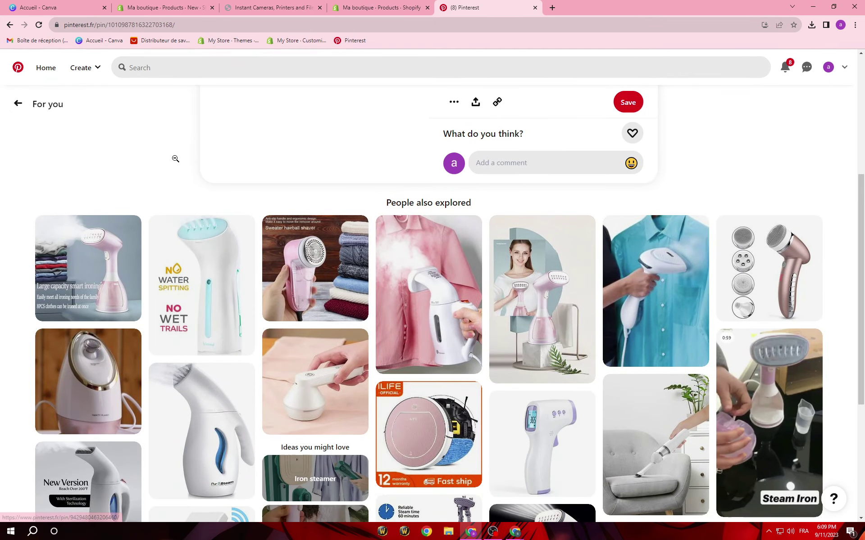
{"action": "scroll", "coordinate": [176, 159], "scroll_direction": "down", "scroll_amount": 6}
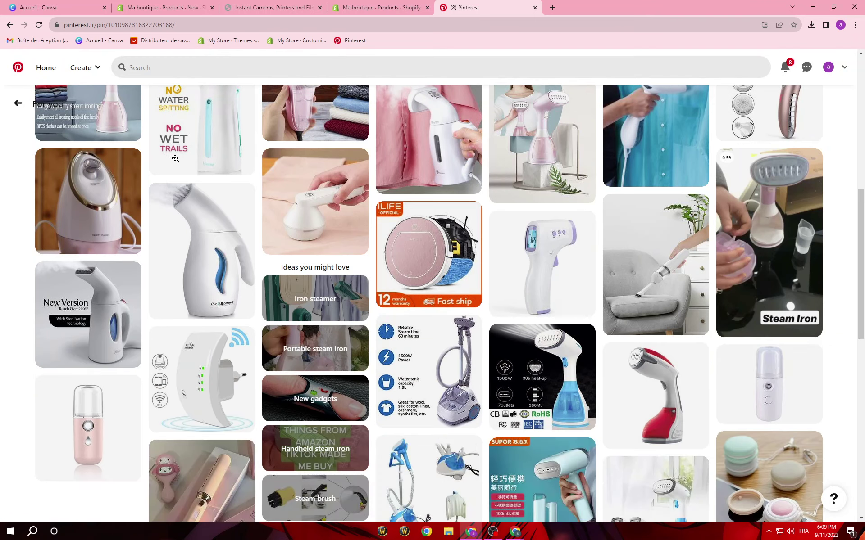
{"action": "scroll", "coordinate": [211, 220], "scroll_direction": "up", "scroll_amount": 6}
{"action": "scroll", "coordinate": [247, 281], "scroll_direction": "down", "scroll_amount": 4}
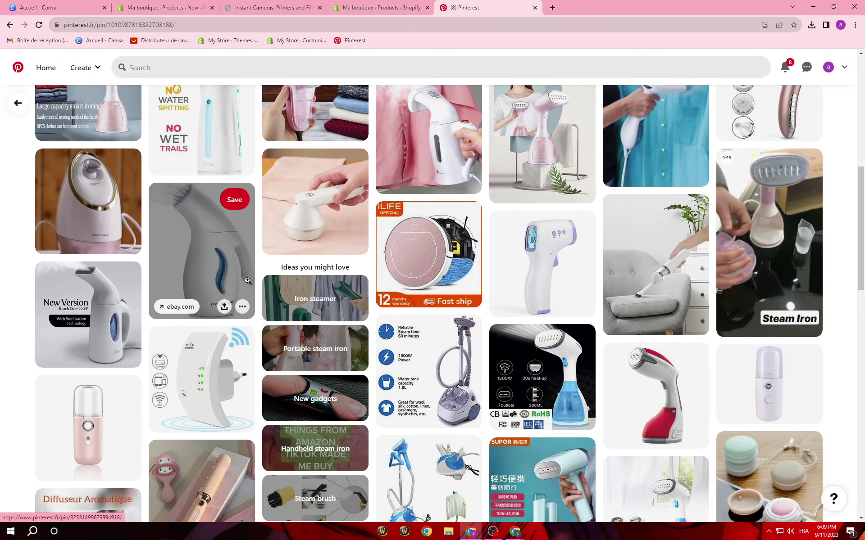
{"action": "scroll", "coordinate": [248, 281], "scroll_direction": "down", "scroll_amount": 10}
{"action": "scroll", "coordinate": [247, 281], "scroll_direction": "down", "scroll_amount": 3}
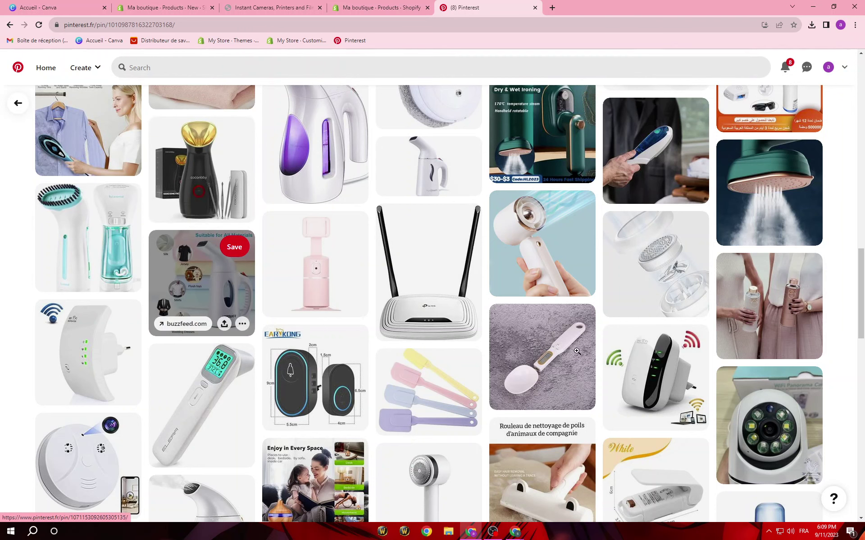
{"action": "scroll", "coordinate": [432, 226], "scroll_direction": "down", "scroll_amount": 4}
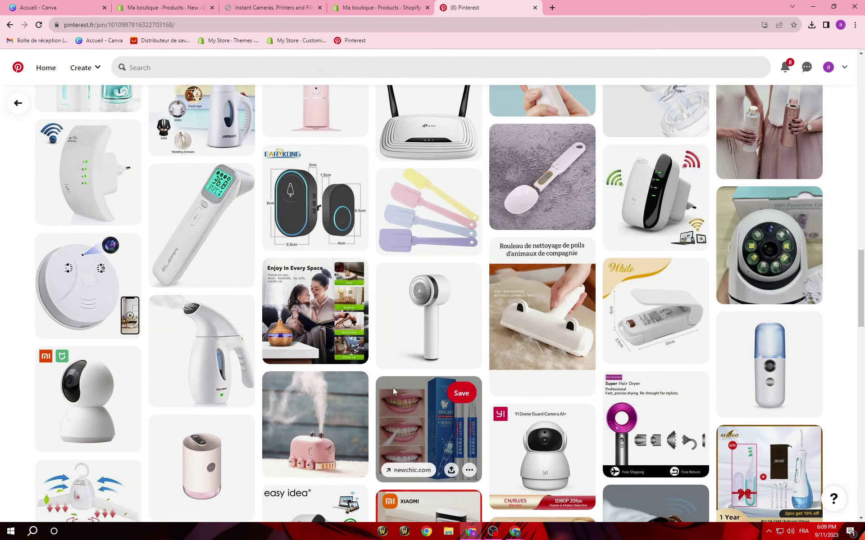
{"action": "scroll", "coordinate": [393, 388], "scroll_direction": "down", "scroll_amount": 3}
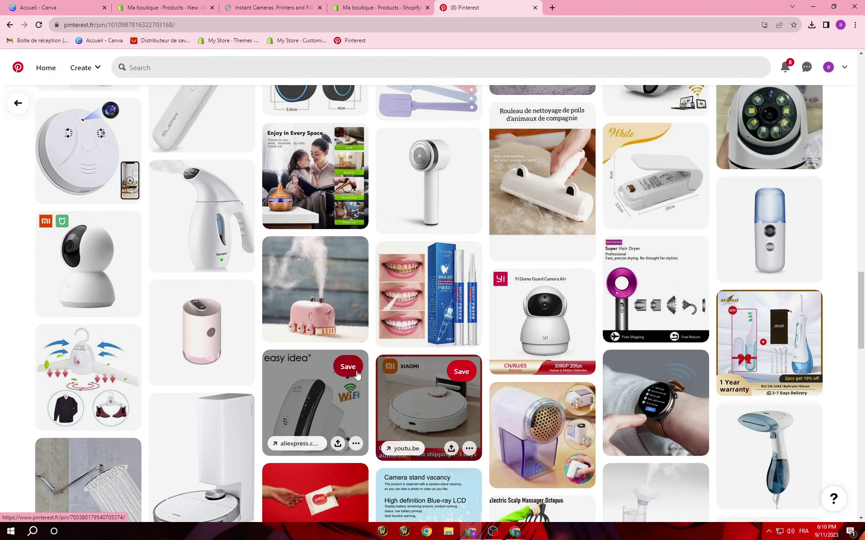
{"action": "scroll", "coordinate": [357, 376], "scroll_direction": "down", "scroll_amount": 4}
{"action": "scroll", "coordinate": [441, 335], "scroll_direction": "down", "scroll_amount": 4}
{"action": "scroll", "coordinate": [441, 335], "scroll_direction": "down", "scroll_amount": 3}
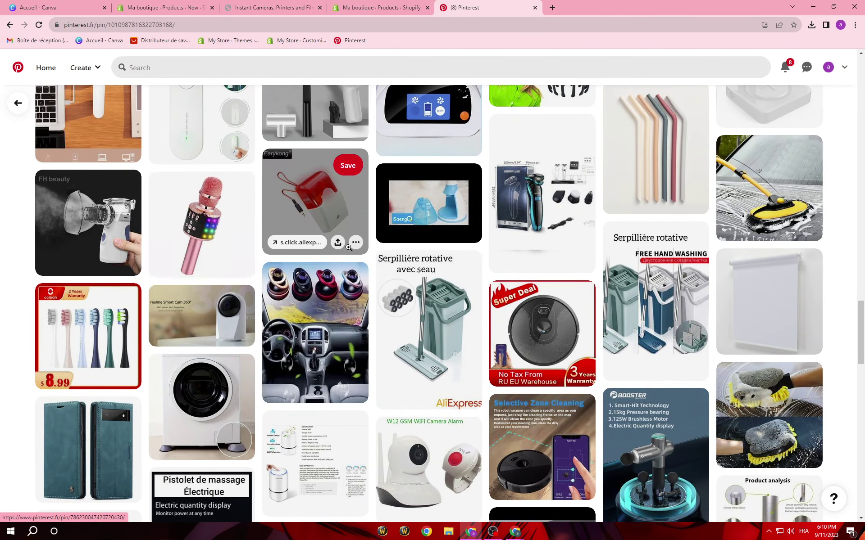
{"action": "scroll", "coordinate": [349, 232], "scroll_direction": "down", "scroll_amount": 12}
Go back to the 'Serpillière rotative automatique avec seau' rotating mop pin
{"action": "scroll", "coordinate": [364, 443], "scroll_direction": "up", "scroll_amount": 3}
{"action": "scroll", "coordinate": [365, 442], "scroll_direction": "up", "scroll_amount": 20}
{"action": "scroll", "coordinate": [410, 417], "scroll_direction": "up", "scroll_amount": 6}
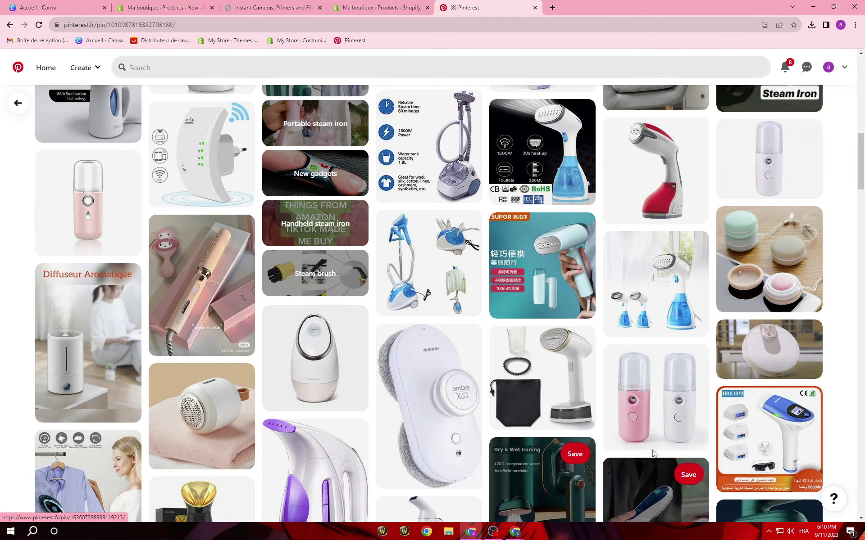
{"action": "scroll", "coordinate": [650, 457], "scroll_direction": "down", "scroll_amount": 1}
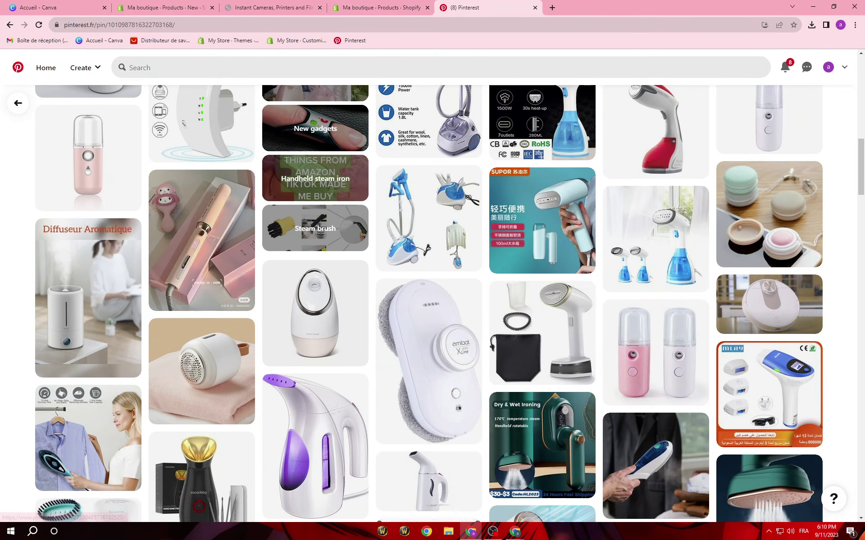
{"action": "scroll", "coordinate": [671, 286], "scroll_direction": "up", "scroll_amount": 15}
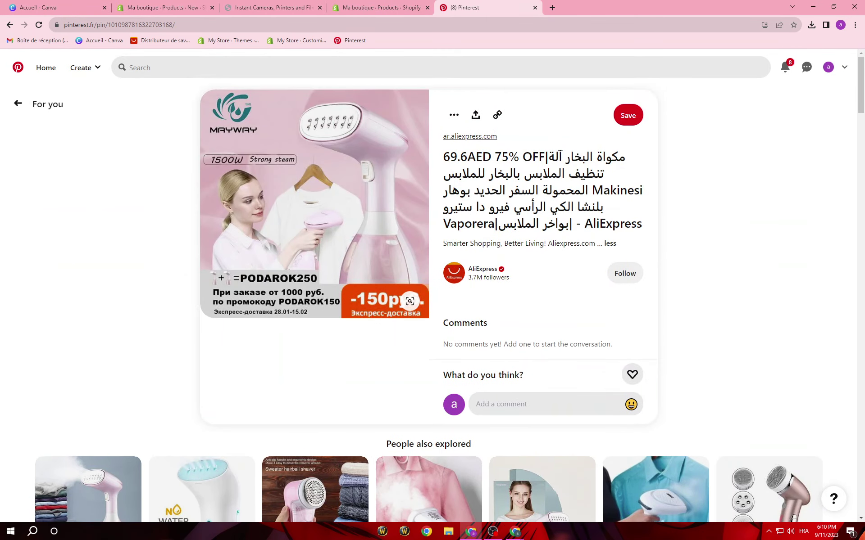
{"action": "key", "text": "alt+Left"}
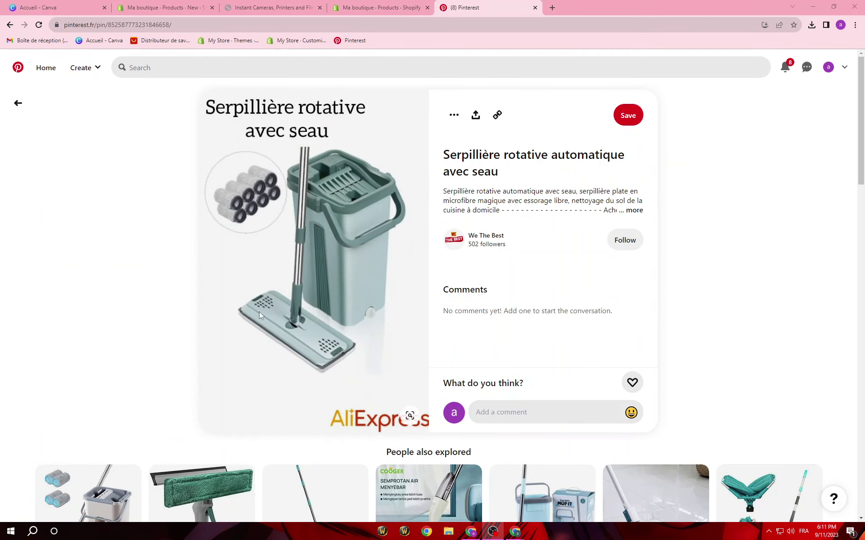
{"action": "scroll", "coordinate": [230, 316], "scroll_direction": "down", "scroll_amount": 4}
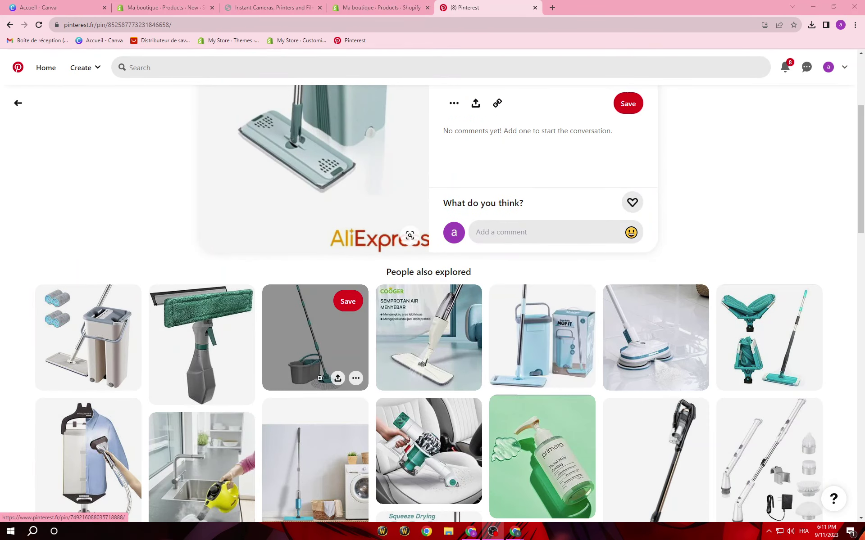
{"action": "scroll", "coordinate": [339, 248], "scroll_direction": "up", "scroll_amount": 4}
Move between the rotating mop pins, ending on the MOP IT mop pin
{"action": "left_click", "coordinate": [454, 116]}
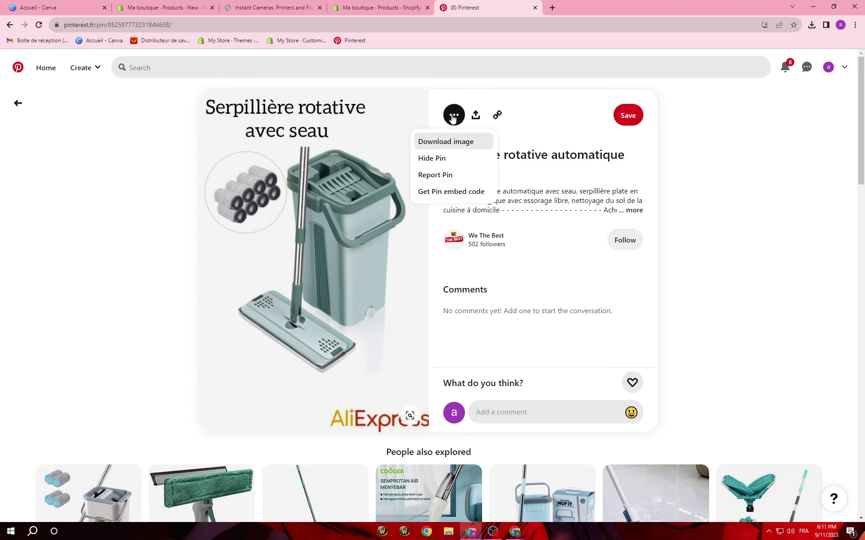
{"action": "key", "text": "alt+Left"}
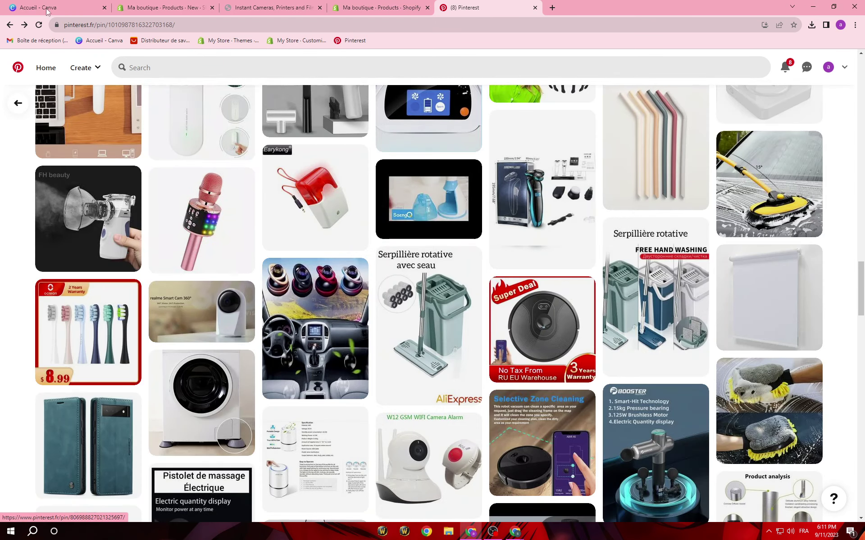
{"action": "left_click", "coordinate": [423, 335]}
{"action": "scroll", "coordinate": [427, 333], "scroll_direction": "down", "scroll_amount": 9}
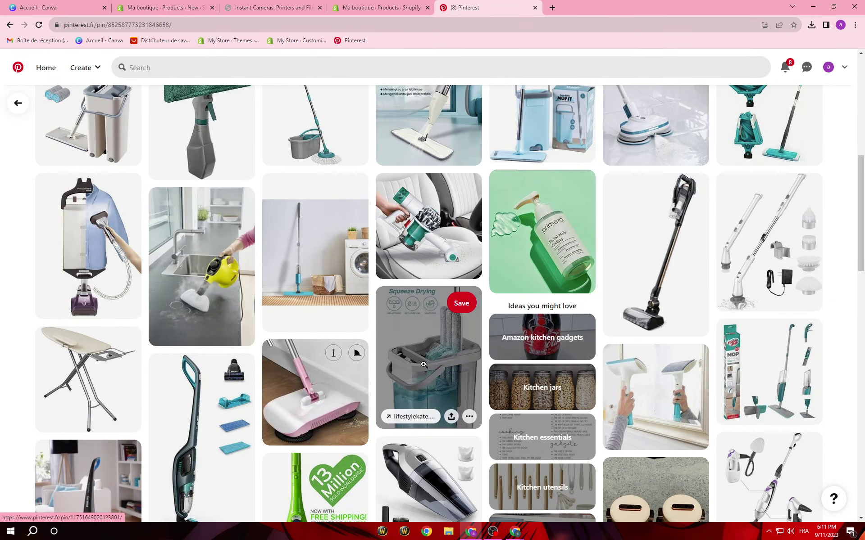
{"action": "scroll", "coordinate": [429, 366], "scroll_direction": "down", "scroll_amount": 5}
{"action": "scroll", "coordinate": [430, 315], "scroll_direction": "up", "scroll_amount": 9}
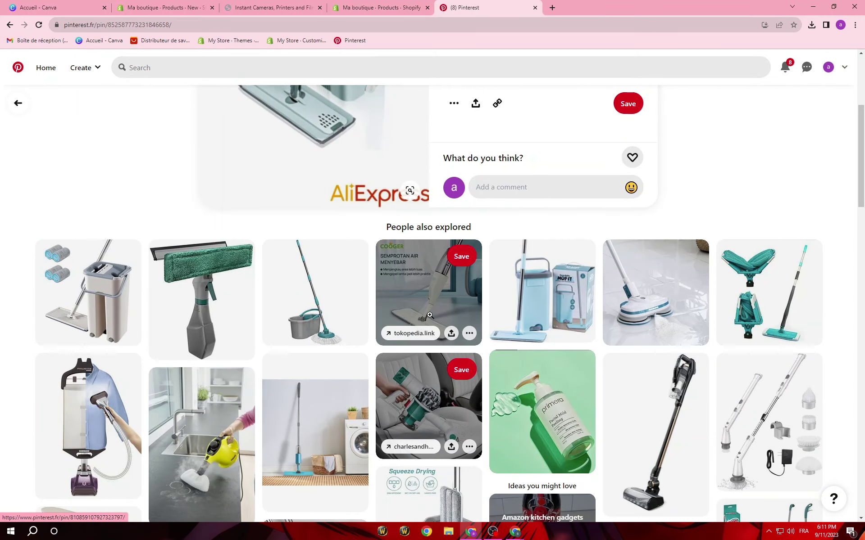
{"action": "left_click", "coordinate": [506, 300]}
Download the images of the MOP IT pin and the '1 bucket + 1 pole' mop pin
{"action": "left_click", "coordinate": [454, 116]}
{"action": "left_click", "coordinate": [451, 142]}
{"action": "scroll", "coordinate": [418, 270], "scroll_direction": "down", "scroll_amount": 5}
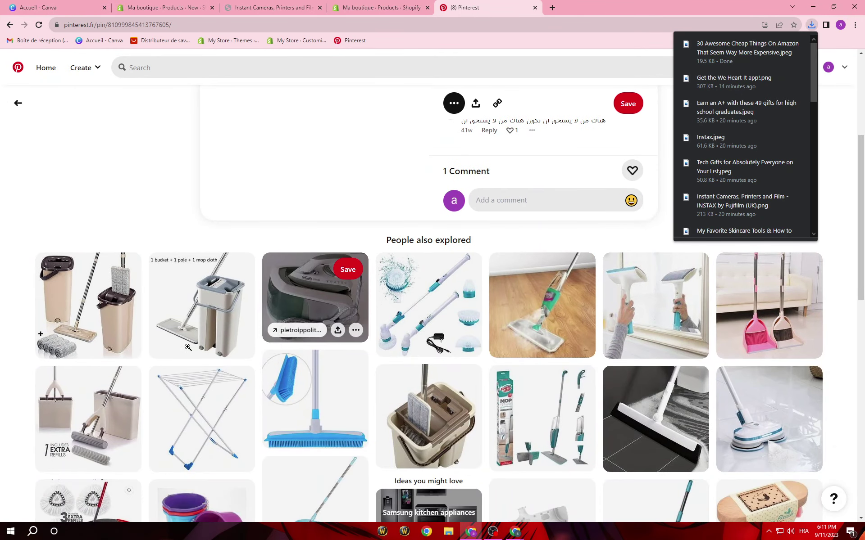
{"action": "left_click", "coordinate": [202, 307]}
{"action": "left_click", "coordinate": [453, 115]}
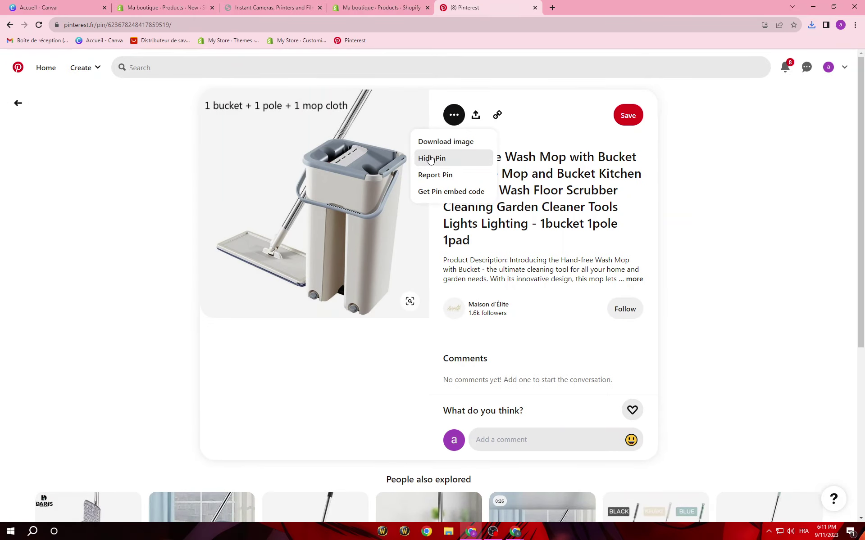
{"action": "left_click", "coordinate": [422, 141]}
Copy the pin title 'Hand-free Wash Mop with Bucket'
{"action": "scroll", "coordinate": [335, 296], "scroll_direction": "down", "scroll_amount": 6}
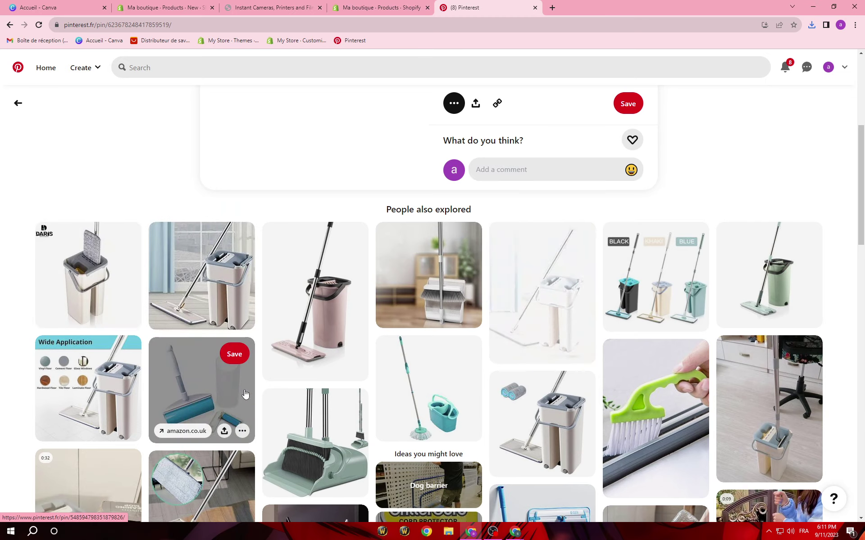
{"action": "scroll", "coordinate": [203, 387], "scroll_direction": "down", "scroll_amount": 4}
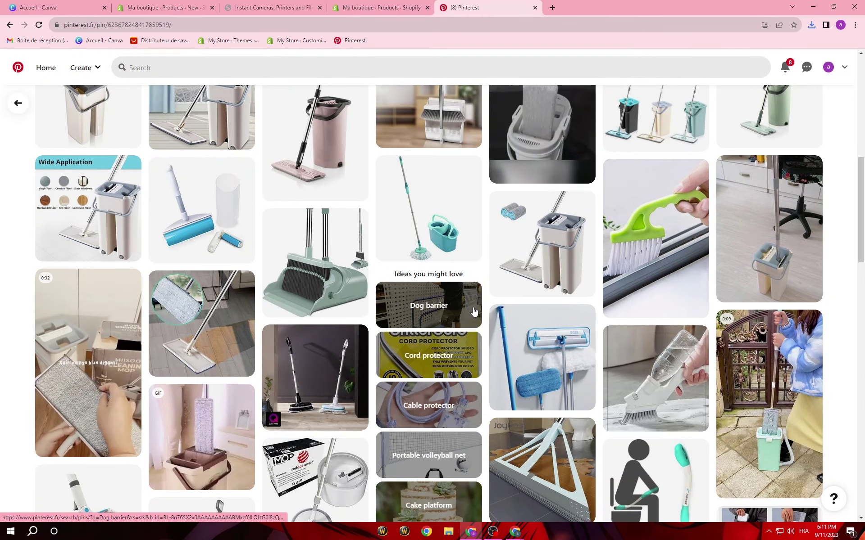
{"action": "scroll", "coordinate": [563, 342], "scroll_direction": "up", "scroll_amount": 10}
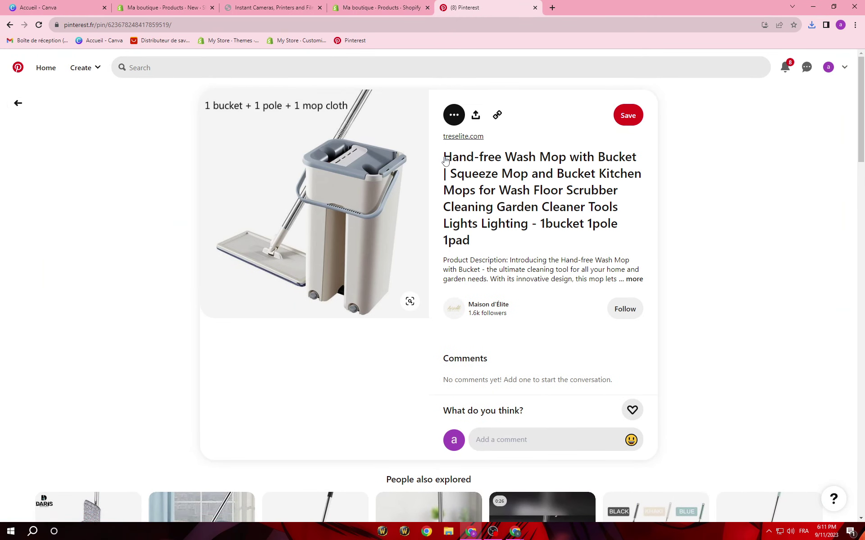
{"action": "left_click_drag", "start_coordinate": [437, 160], "coordinate": [625, 161]}
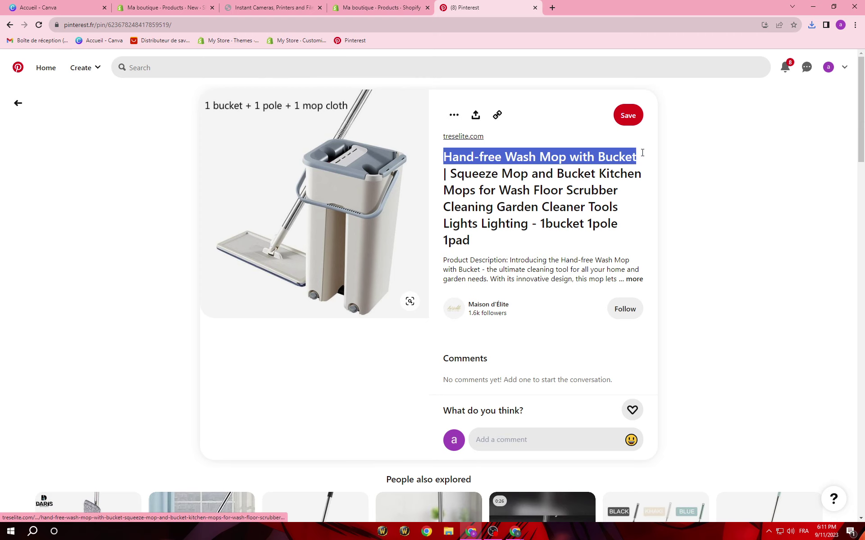
{"action": "right_click", "coordinate": [625, 161]}
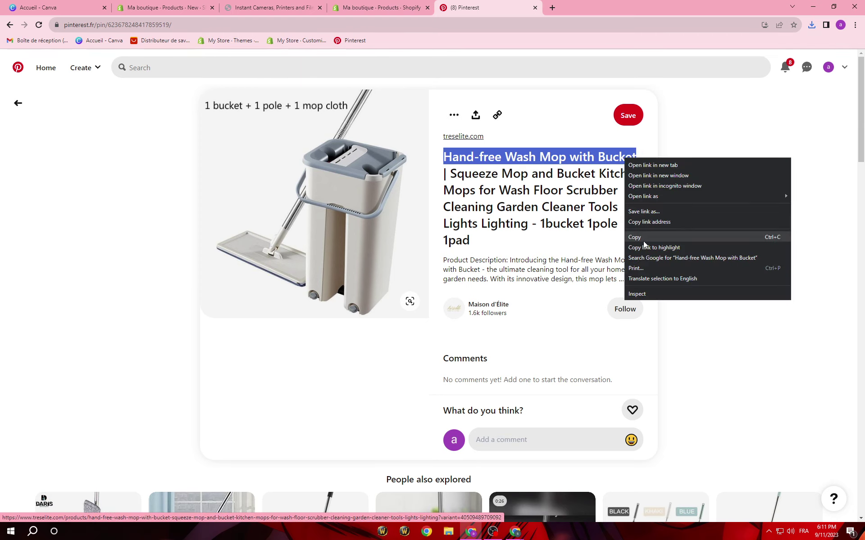
{"action": "left_click", "coordinate": [635, 234]}
{"action": "left_click", "coordinate": [251, 5]}
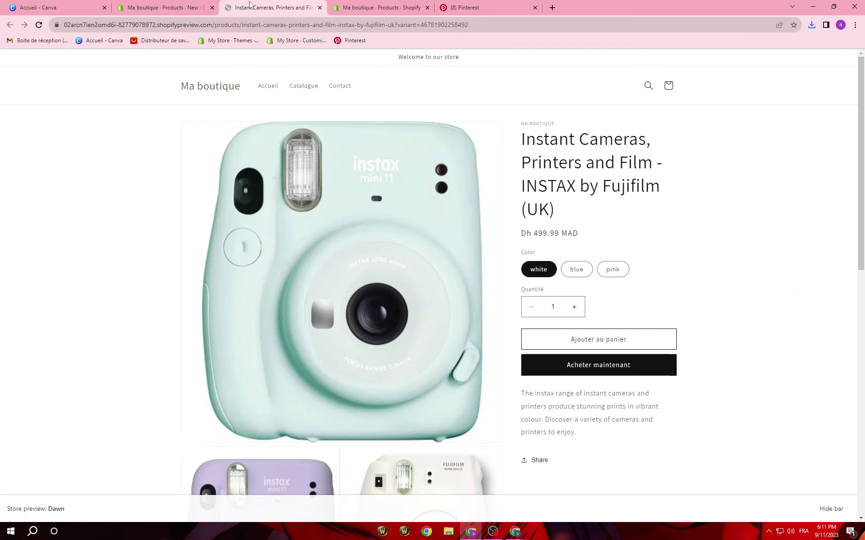
Close the Instant Cameras preview and paste 'Hand-free Wash Mop with Bucket' into the product Title
{"action": "left_click", "coordinate": [319, 8]}
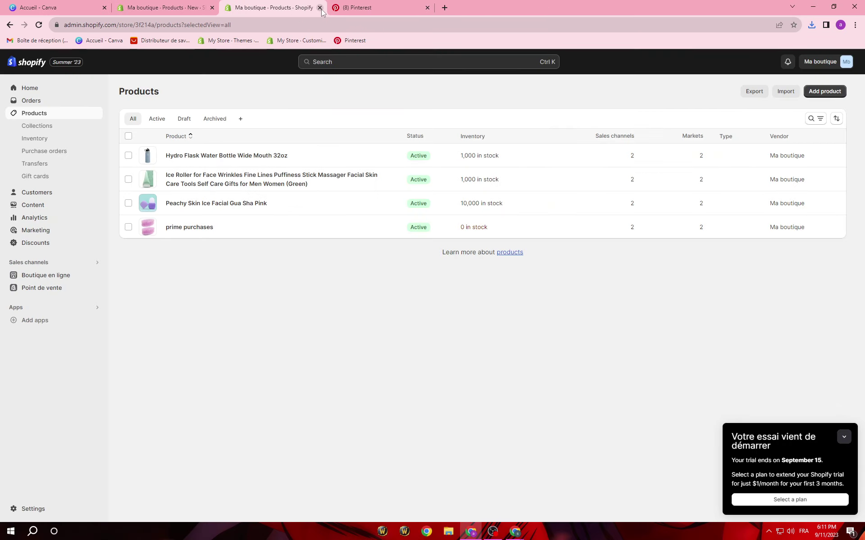
{"action": "left_click", "coordinate": [160, 6]}
{"action": "scroll", "coordinate": [337, 161], "scroll_direction": "up", "scroll_amount": 2}
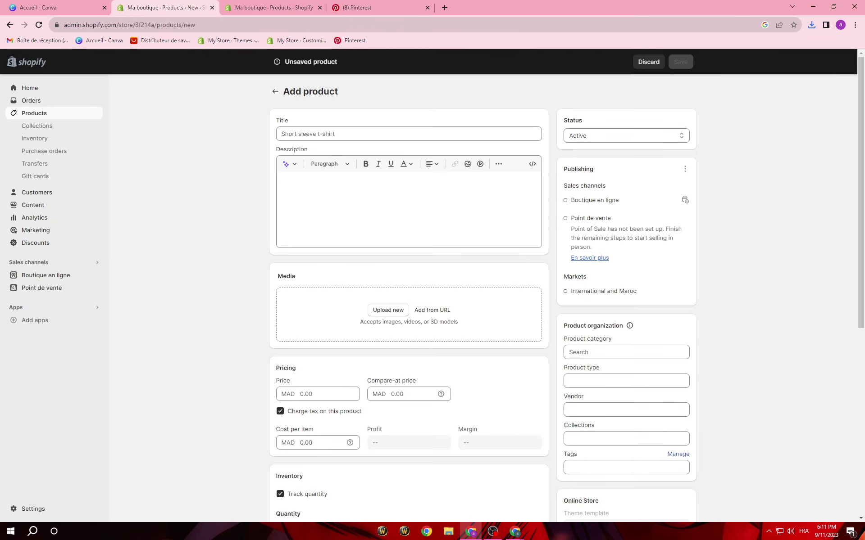
{"action": "right_click", "coordinate": [355, 134]}
{"action": "left_click", "coordinate": [364, 203]}
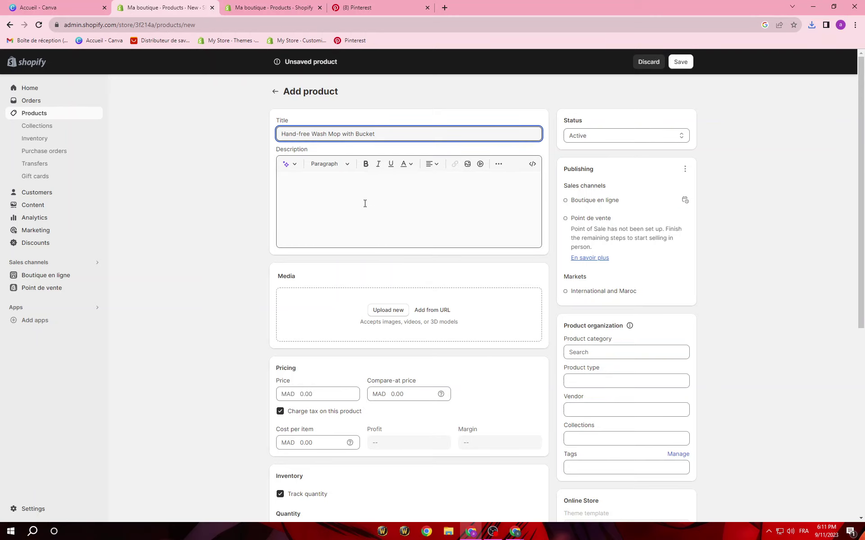
{"action": "left_click", "coordinate": [355, 182]}
{"action": "left_click", "coordinate": [279, 8]}
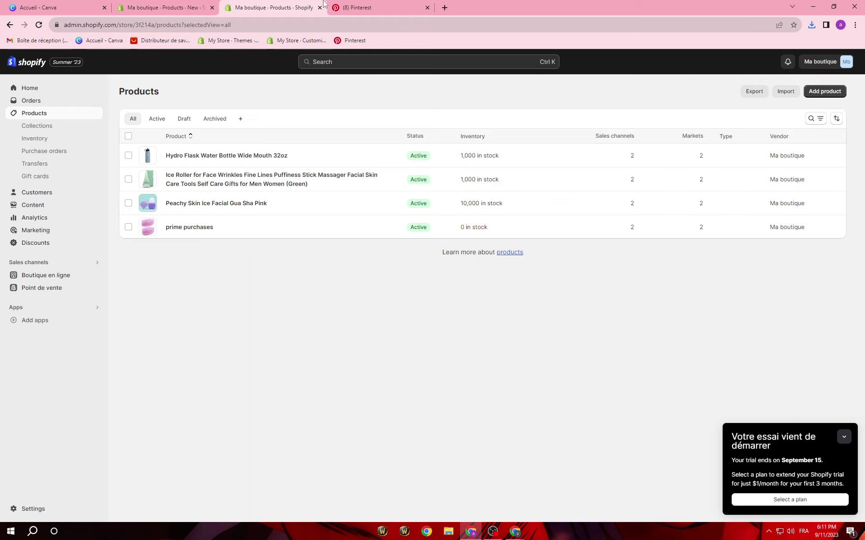
Step back through mop pins, view a pin's full description, and reopen the Hand-free Wash Mop pin
{"action": "left_click", "coordinate": [348, 5]}
{"action": "key", "text": "alt+Left"}
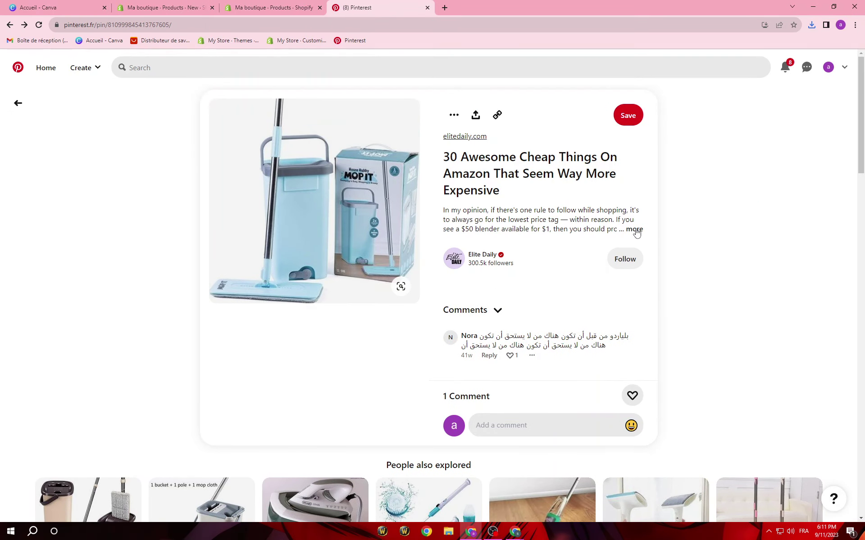
{"action": "left_click", "coordinate": [635, 230]}
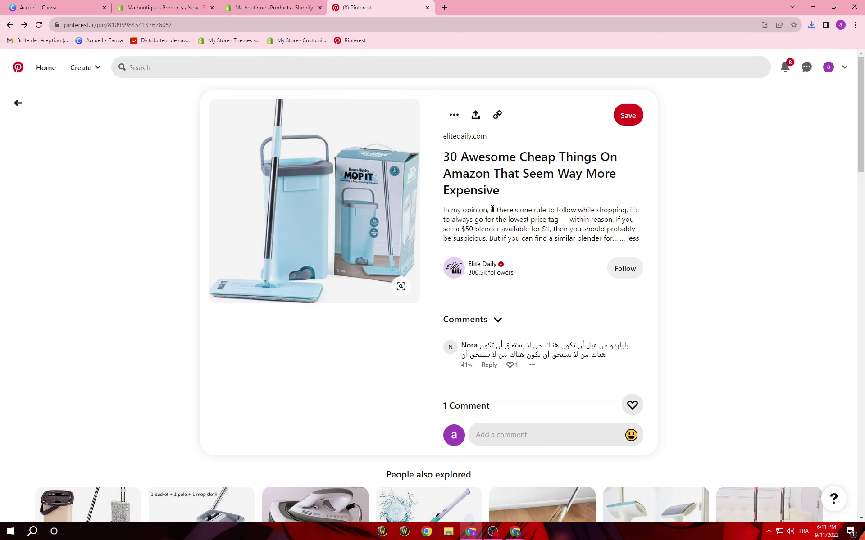
{"action": "left_click_drag", "start_coordinate": [493, 210], "coordinate": [642, 241]}
{"action": "left_click", "coordinate": [755, 240]}
{"action": "key", "text": "alt+Right"}
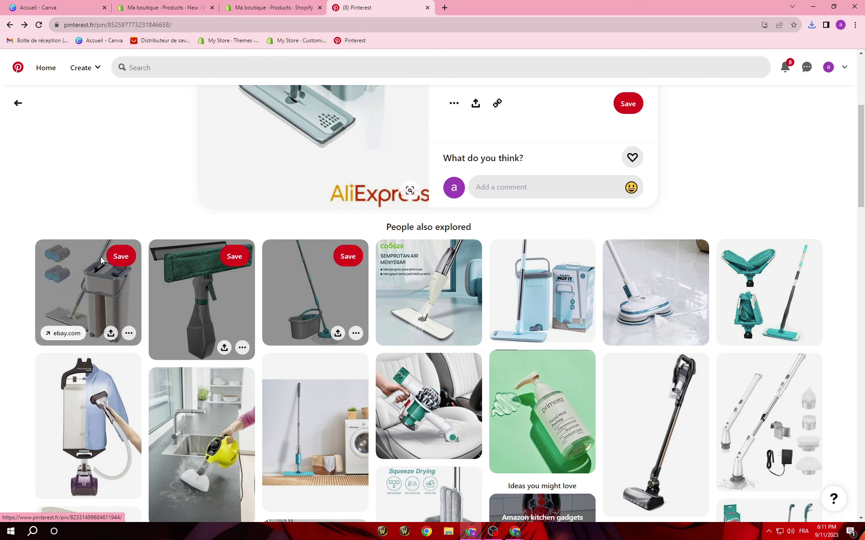
{"action": "left_click", "coordinate": [546, 315]}
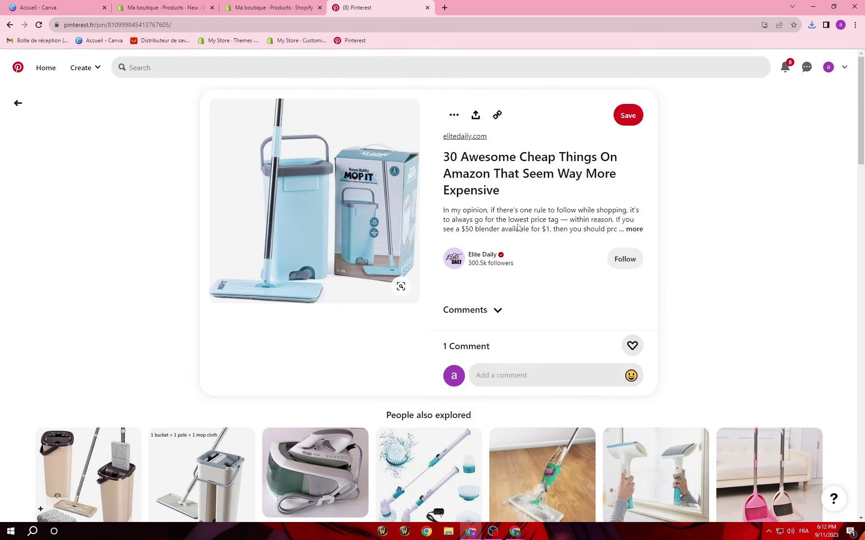
{"action": "scroll", "coordinate": [358, 363], "scroll_direction": "down", "scroll_amount": 4}
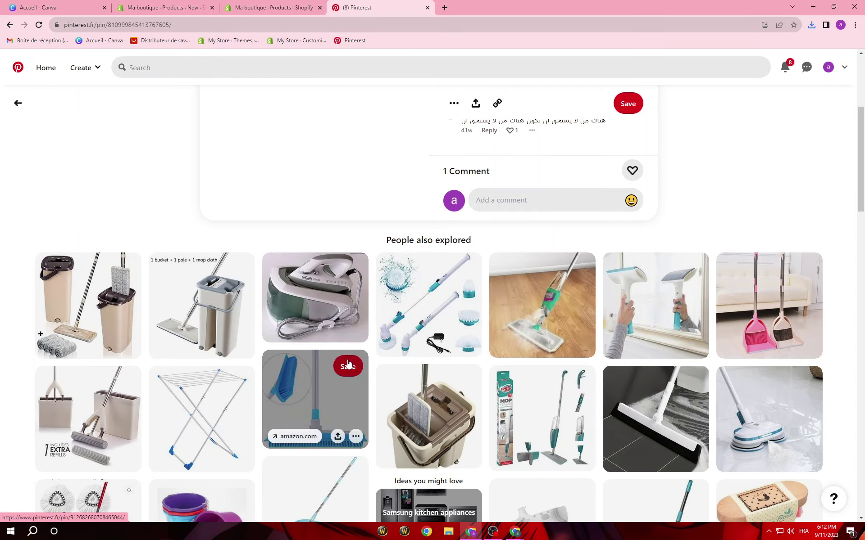
{"action": "scroll", "coordinate": [361, 396], "scroll_direction": "down", "scroll_amount": 4}
{"action": "left_click", "coordinate": [227, 188]}
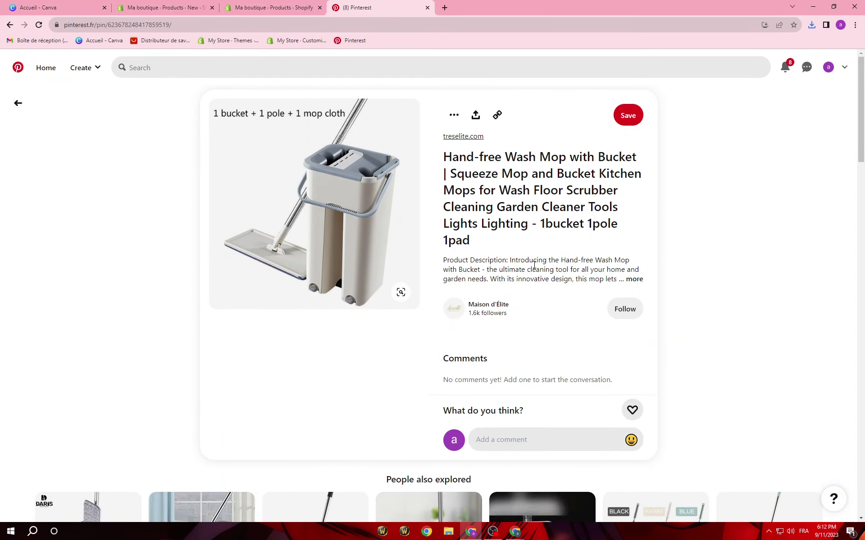
Expand a mop pin's description, then move on to the '1 bucket + 1 pole + 1 mop cloth' pin
{"action": "left_click", "coordinate": [633, 279]}
{"action": "left_click_drag", "start_coordinate": [511, 261], "coordinate": [543, 350]}
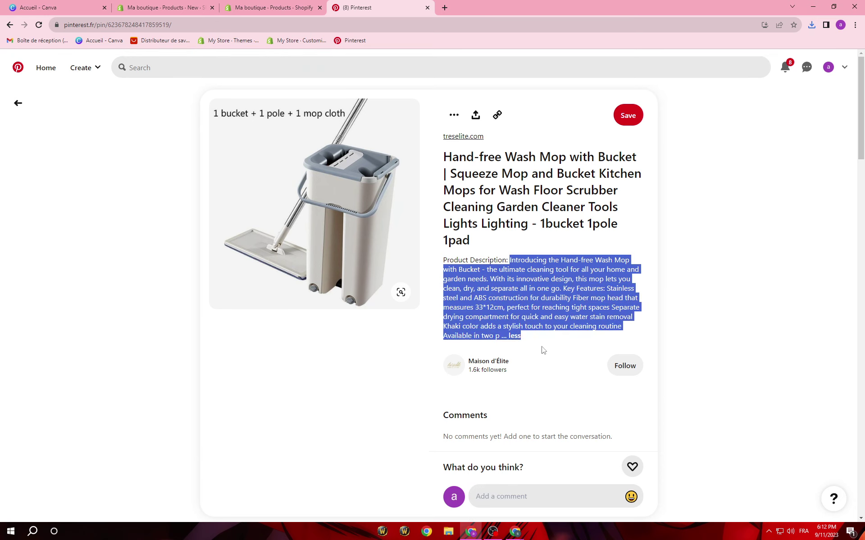
{"action": "left_click", "coordinate": [705, 342]}
{"action": "scroll", "coordinate": [705, 342], "scroll_direction": "down", "scroll_amount": 10}
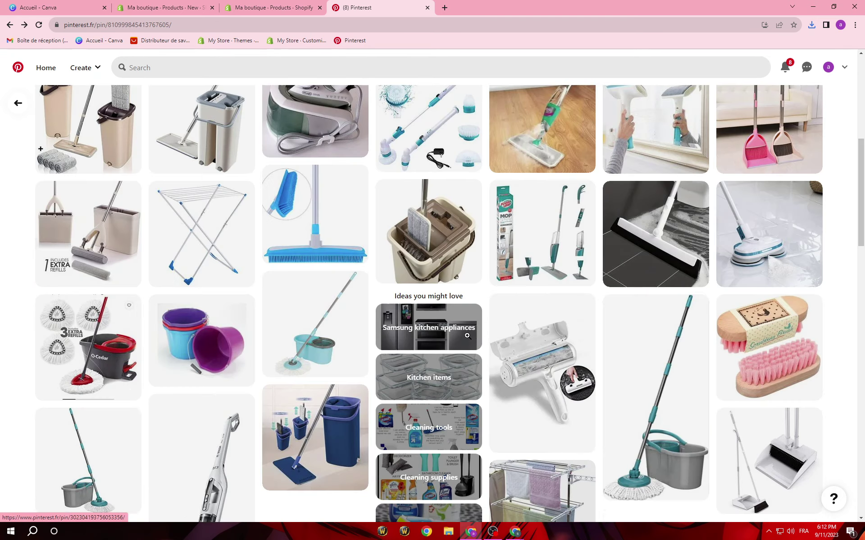
{"action": "left_click", "coordinate": [540, 233]}
{"action": "scroll", "coordinate": [446, 314], "scroll_direction": "down", "scroll_amount": 4}
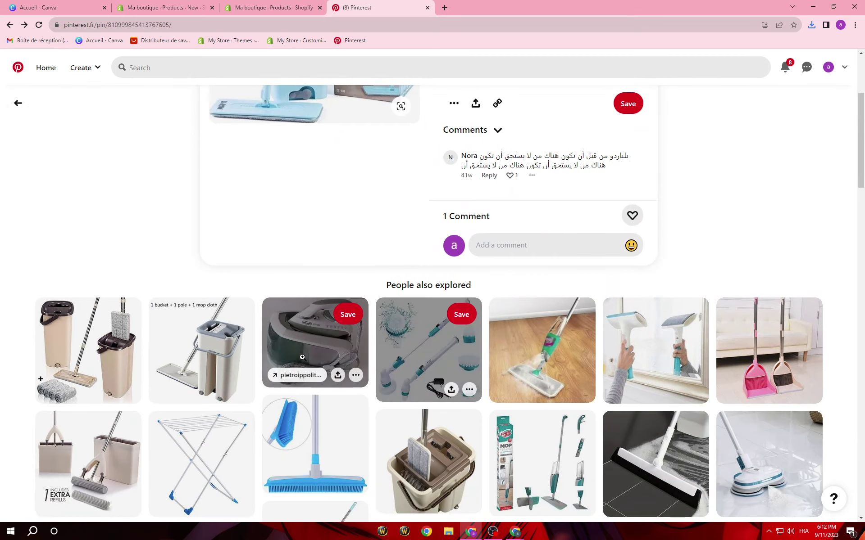
{"action": "left_click", "coordinate": [194, 347]}
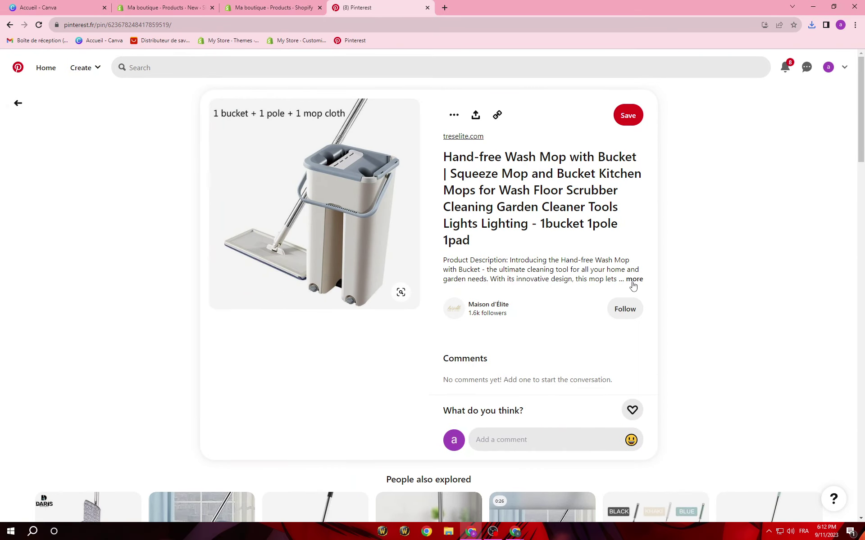
Copy the mop description from 'Introducing' through 'cleaning routine' and return to the new product form
{"action": "left_click", "coordinate": [633, 280]}
{"action": "left_click_drag", "start_coordinate": [510, 260], "coordinate": [612, 330]}
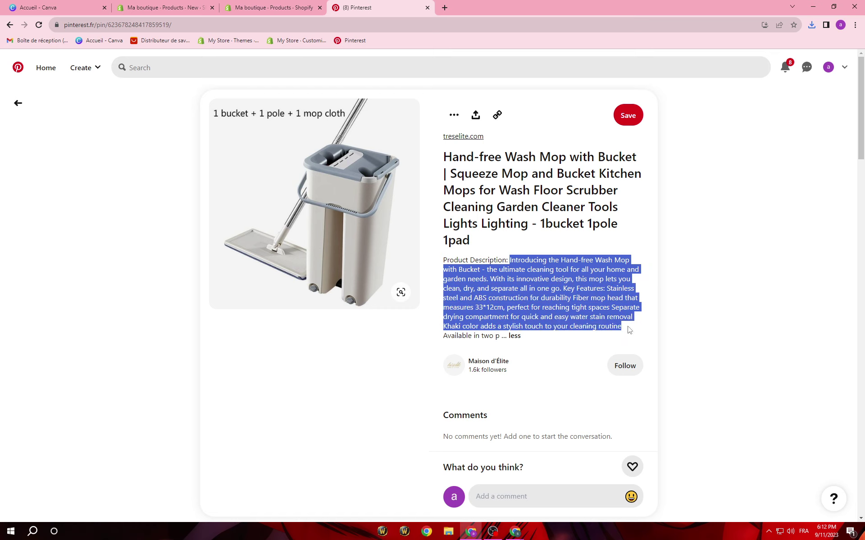
{"action": "right_click", "coordinate": [591, 303]}
{"action": "left_click", "coordinate": [599, 306]}
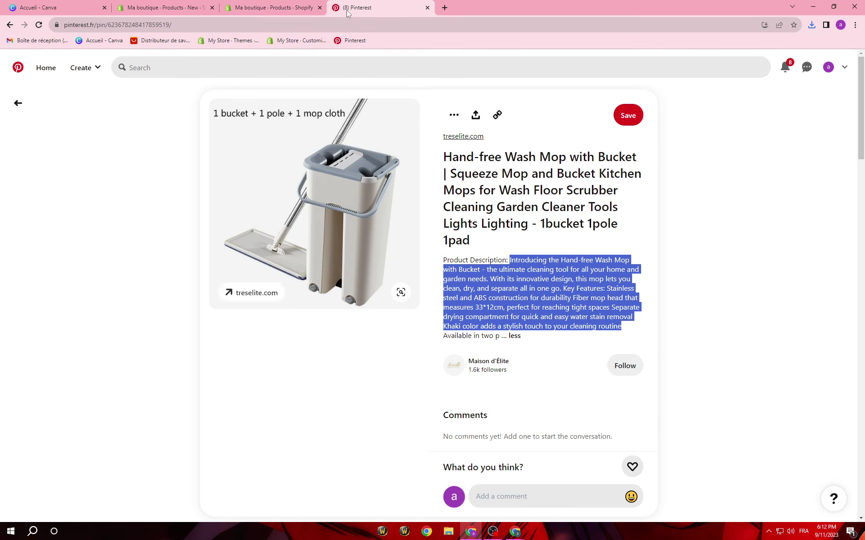
{"action": "left_click", "coordinate": [244, 5]}
{"action": "left_click", "coordinate": [196, 6]}
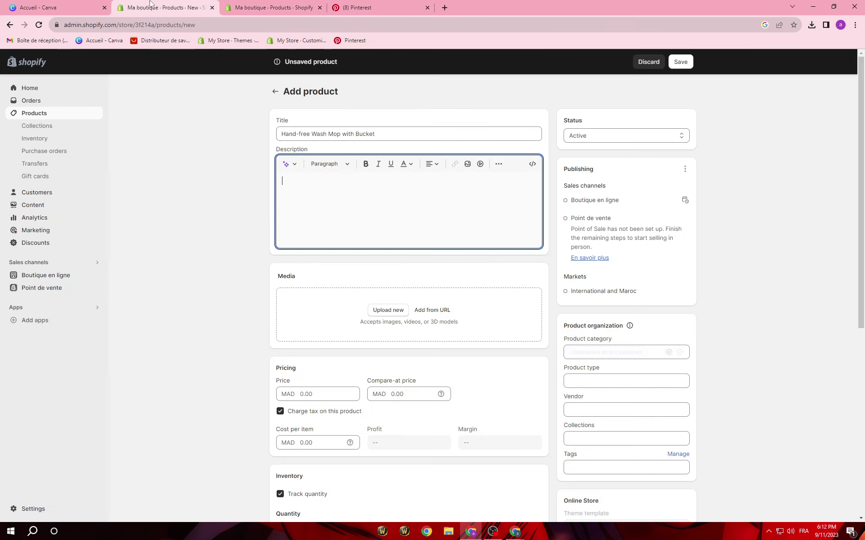
Paste the copied mop text into the product Description and start uploading a media file
{"action": "right_click", "coordinate": [314, 181]}
{"action": "left_click", "coordinate": [344, 249]}
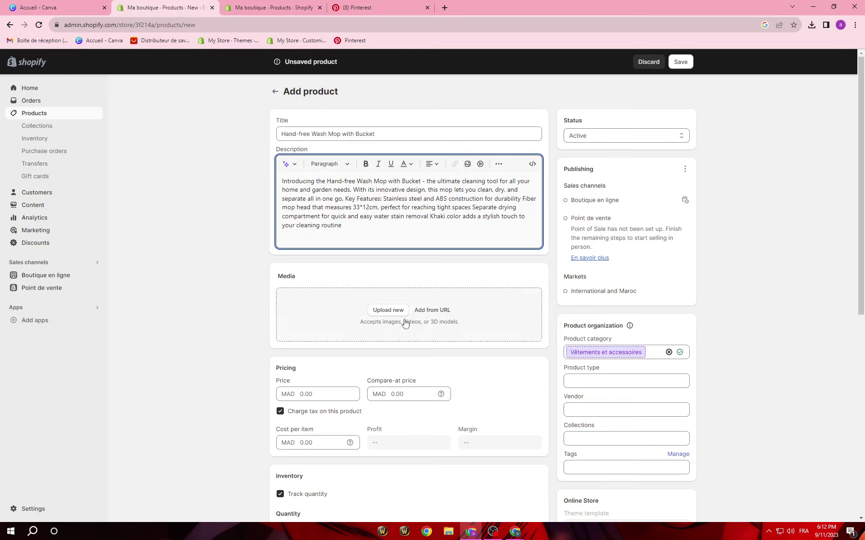
{"action": "left_click", "coordinate": [387, 320]}
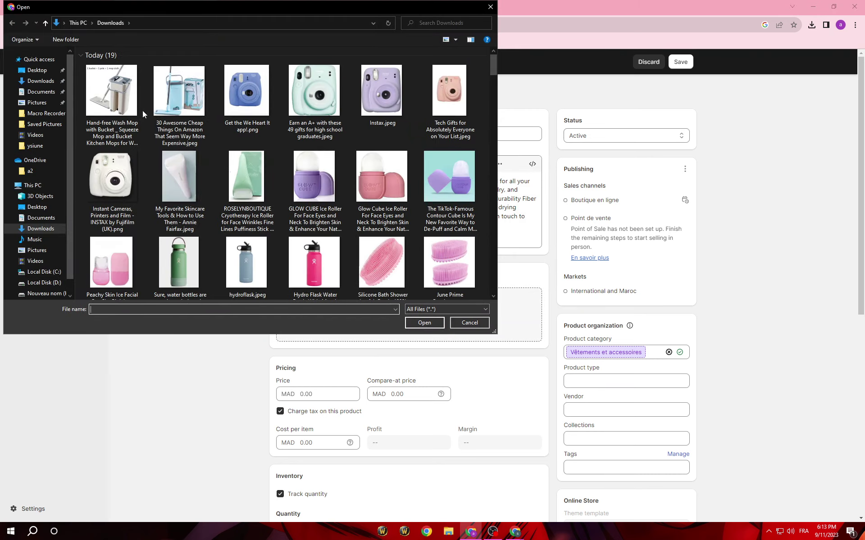
Upload two mop images to the product media and download another mop image from Pinterest
{"action": "left_click", "coordinate": [118, 91]}
{"action": "left_click", "coordinate": [194, 96], "text": "ctrl"}
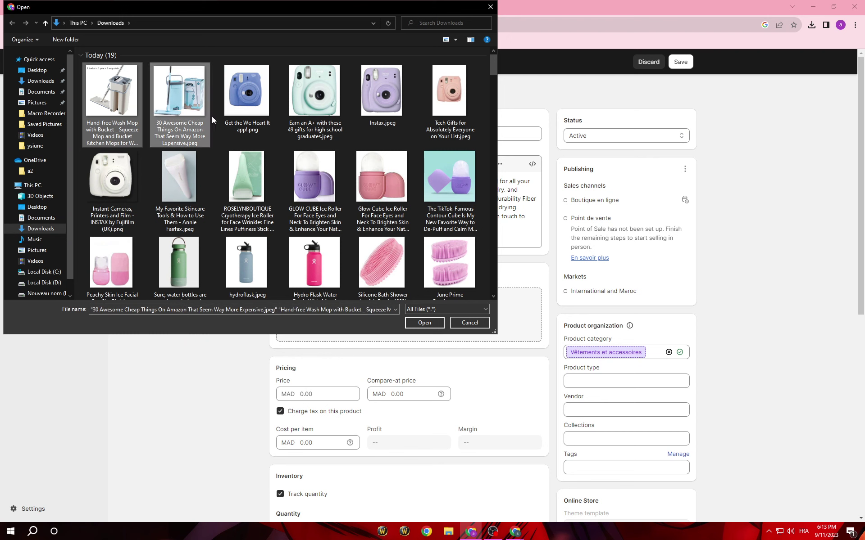
{"action": "left_click", "coordinate": [425, 322]}
{"action": "left_click", "coordinate": [352, 7]}
{"action": "scroll", "coordinate": [384, 271], "scroll_direction": "down", "scroll_amount": 10}
{"action": "scroll", "coordinate": [397, 338], "scroll_direction": "up", "scroll_amount": 2}
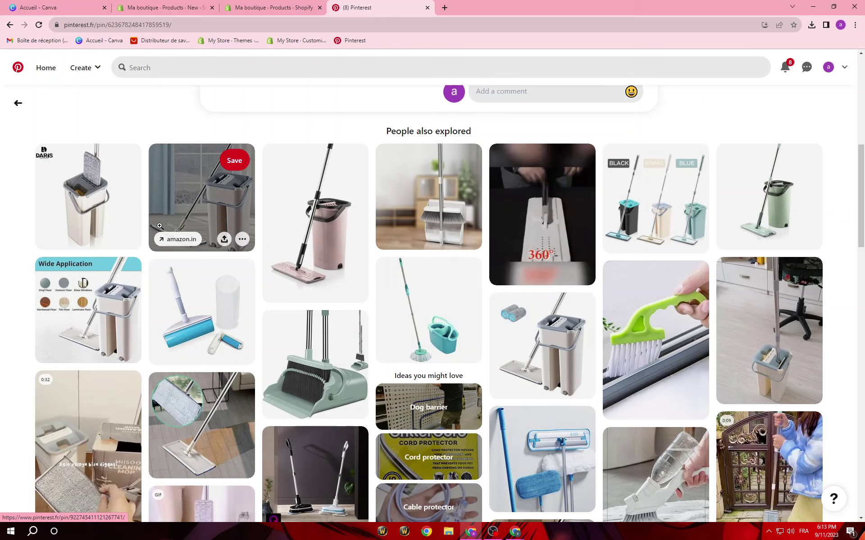
{"action": "left_click", "coordinate": [242, 239]}
{"action": "left_click", "coordinate": [237, 278]}
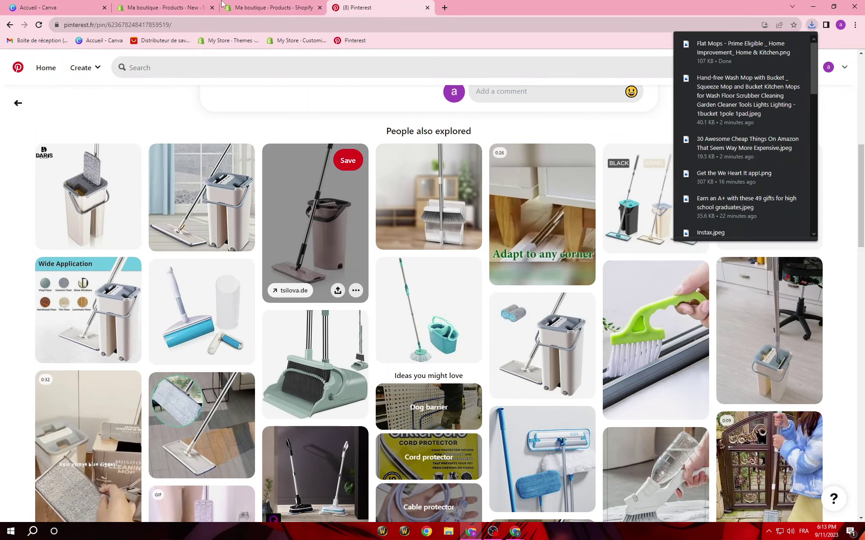
Upload the downloaded mop photo and drag it into the first media slot as the main image
{"action": "left_click", "coordinate": [162, 7]}
{"action": "left_click", "coordinate": [509, 329]}
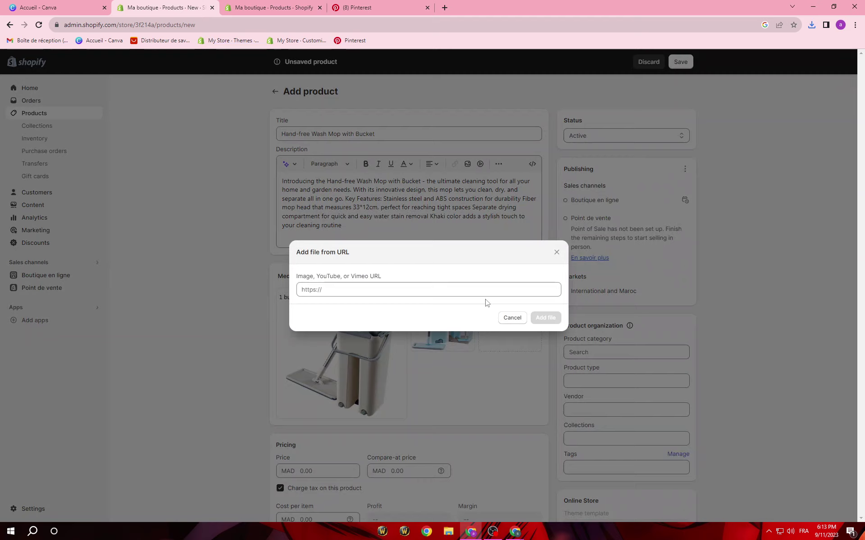
{"action": "left_click", "coordinate": [556, 253]}
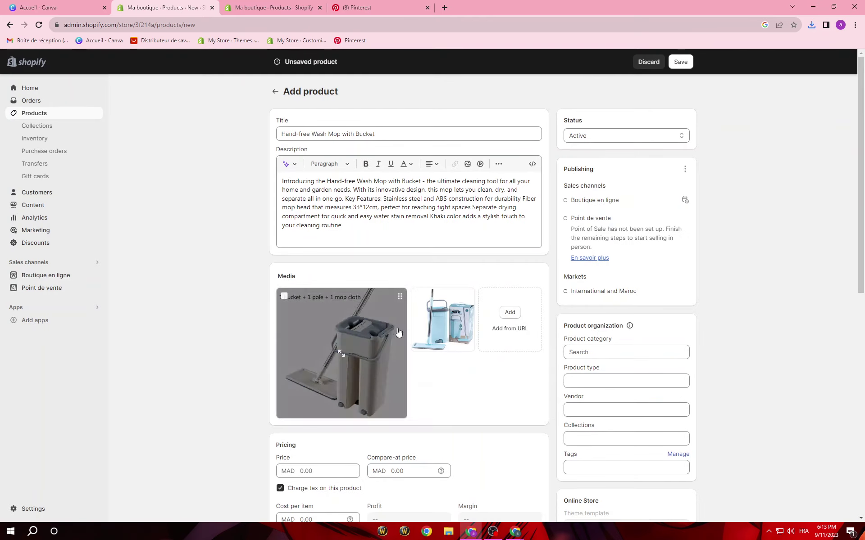
{"action": "left_click", "coordinate": [496, 317]}
{"action": "left_click", "coordinate": [112, 93]}
{"action": "left_click", "coordinate": [426, 324]}
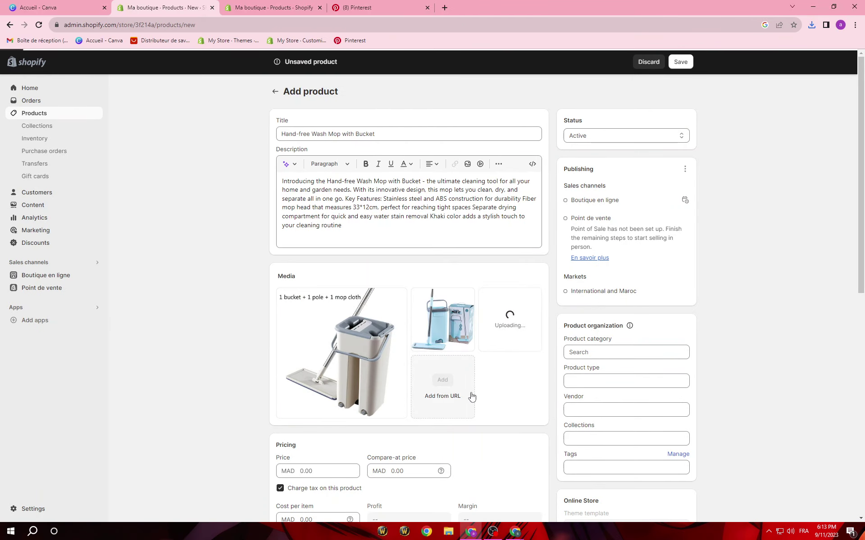
{"action": "left_click_drag", "start_coordinate": [517, 328], "coordinate": [345, 363]}
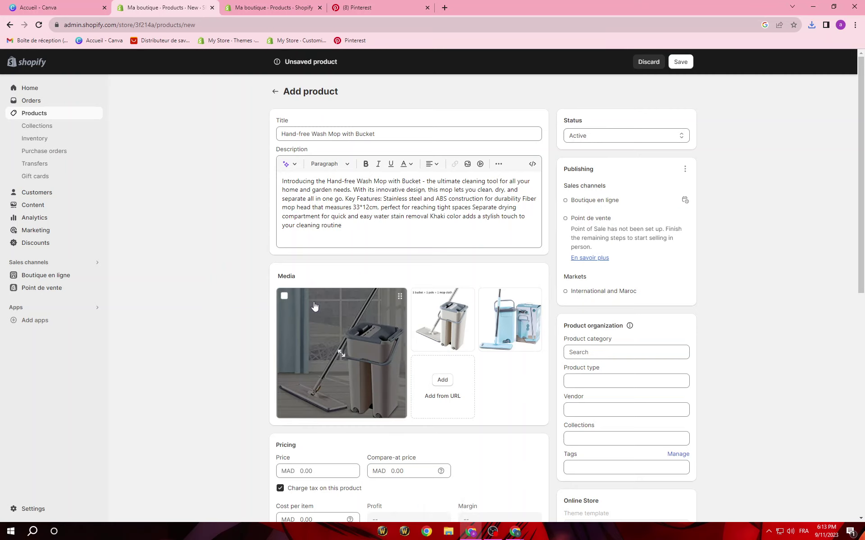
{"action": "scroll", "coordinate": [512, 402], "scroll_direction": "down", "scroll_amount": 4}
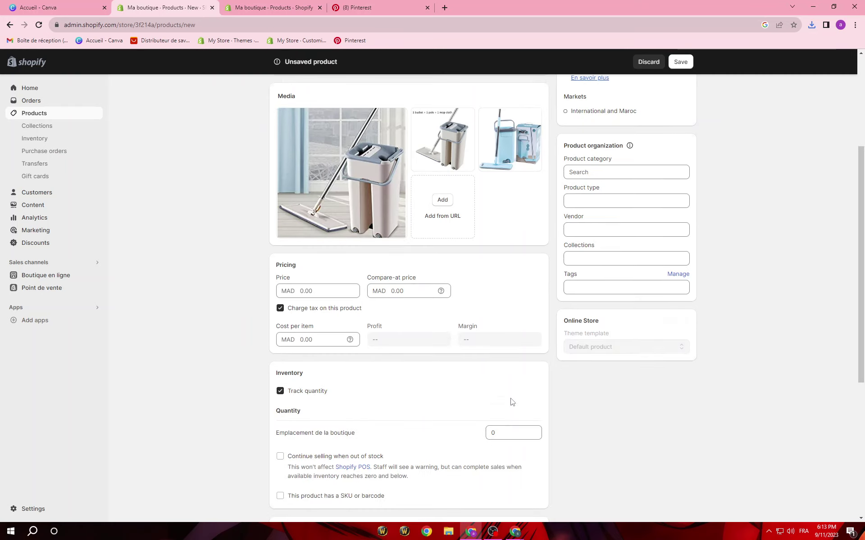
{"action": "scroll", "coordinate": [512, 402], "scroll_direction": "down", "scroll_amount": 2}
{"action": "left_click", "coordinate": [321, 200]}
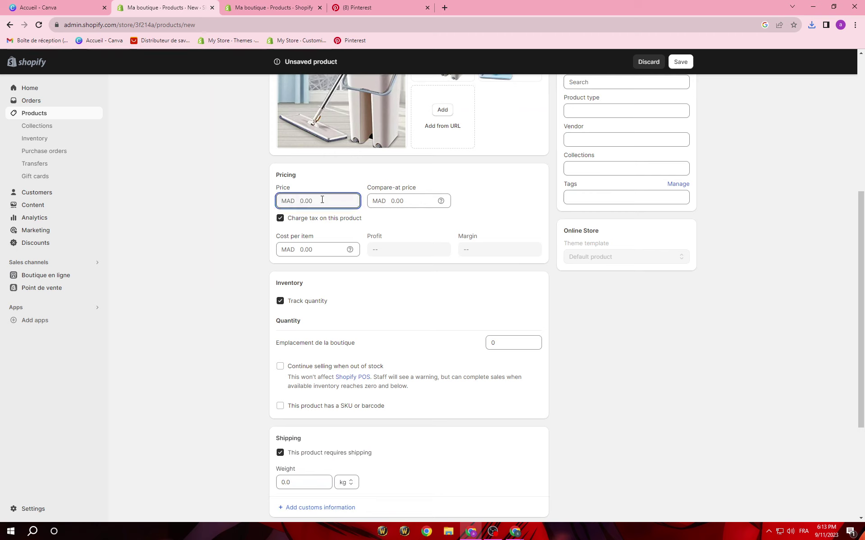
{"action": "left_click", "coordinate": [360, 7]}
Open the mop's treselite.com product page to check its $75.75 price, then return to the product form
{"action": "scroll", "coordinate": [458, 227], "scroll_direction": "up", "scroll_amount": 9}
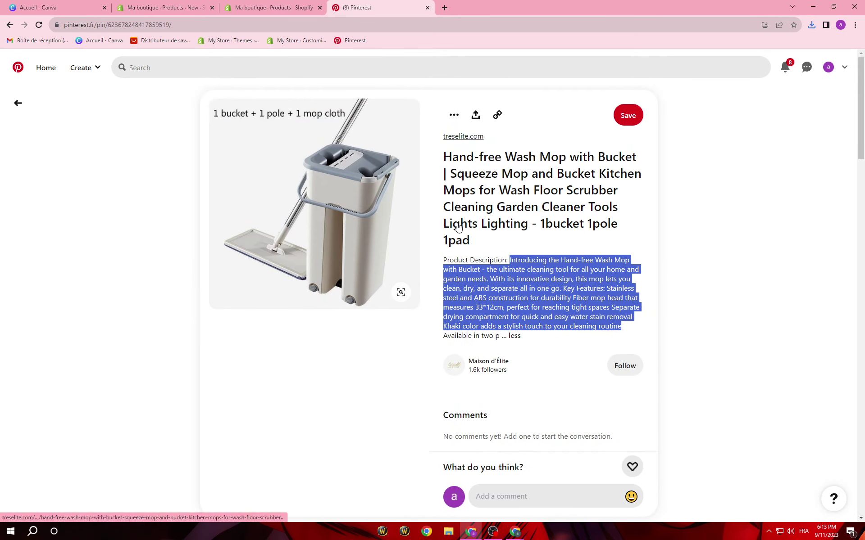
{"action": "left_click", "coordinate": [464, 137]}
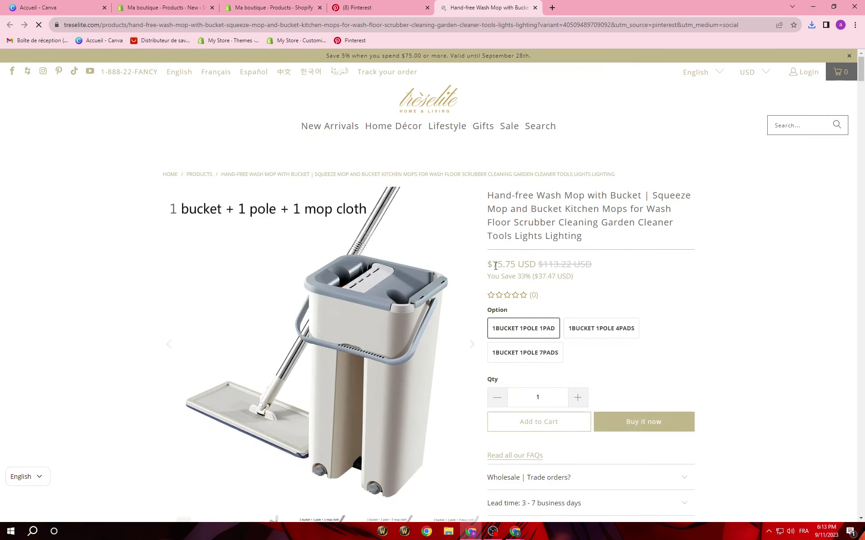
{"action": "left_click_drag", "start_coordinate": [486, 268], "coordinate": [525, 264]}
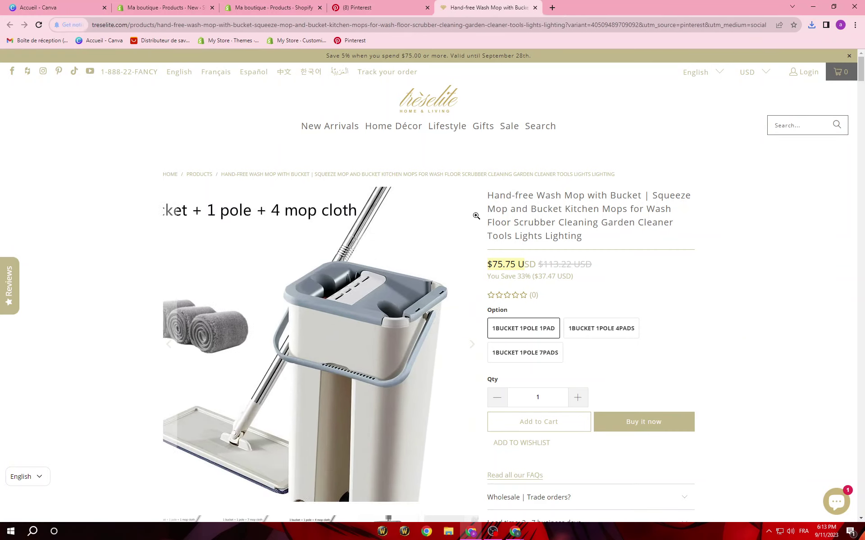
{"action": "left_click", "coordinate": [287, 5]}
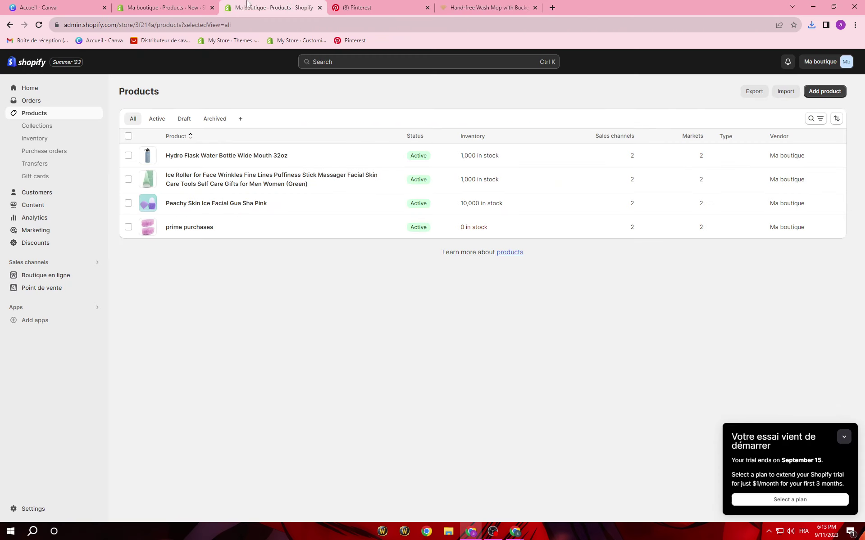
{"action": "left_click", "coordinate": [473, 7]}
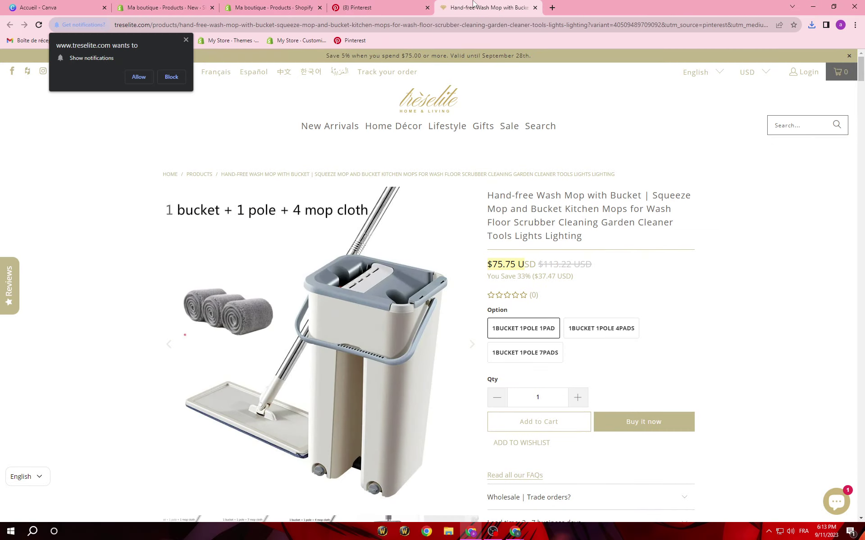
{"action": "scroll", "coordinate": [439, 240], "scroll_direction": "down", "scroll_amount": 15}
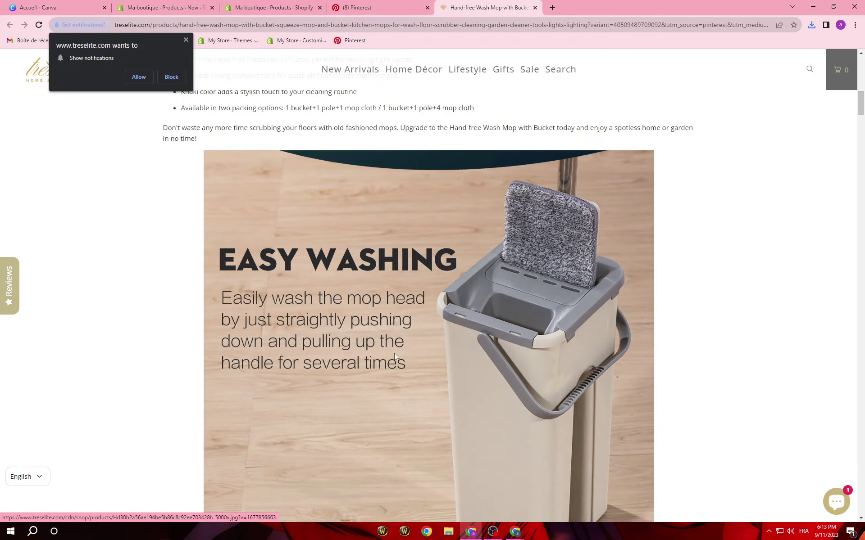
{"action": "scroll", "coordinate": [408, 294], "scroll_direction": "up", "scroll_amount": 13}
{"action": "left_click", "coordinate": [247, 4]}
{"action": "left_click", "coordinate": [175, 4]}
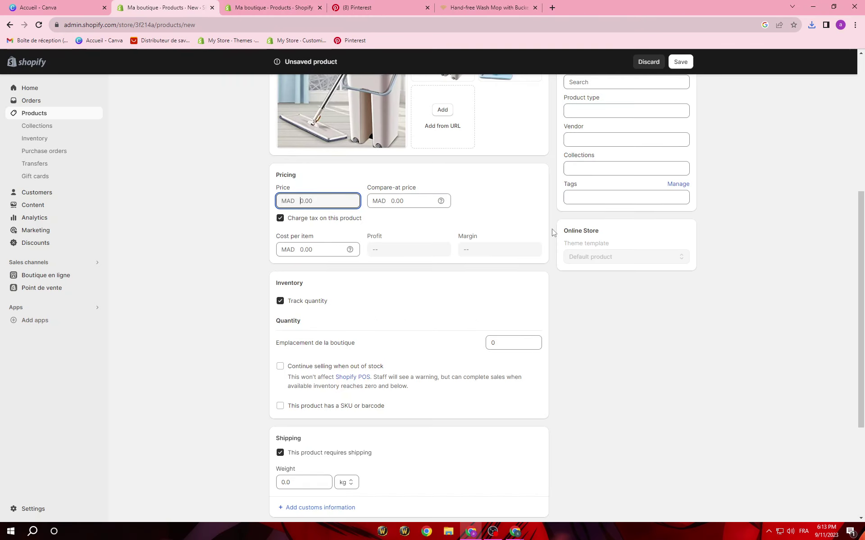
Enter 800.99 MAD as the mop's price
{"action": "scroll", "coordinate": [517, 274], "scroll_direction": "up", "scroll_amount": 3}
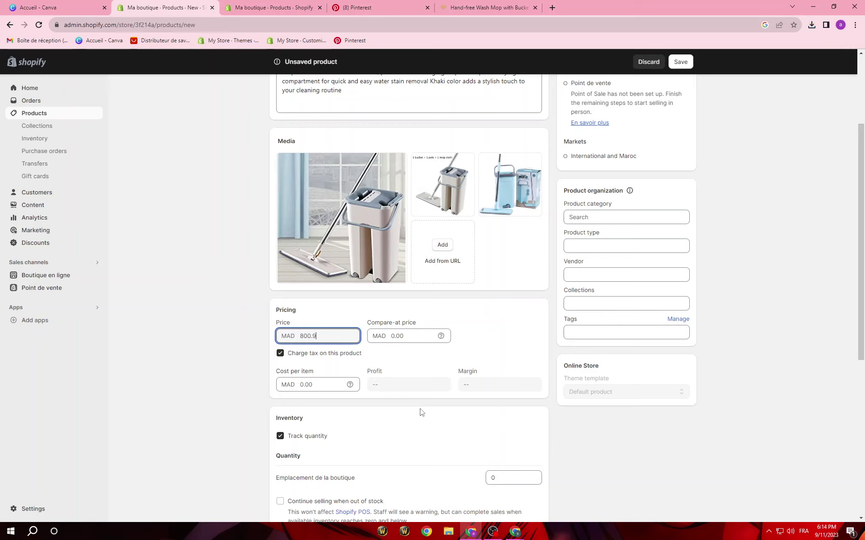
{"action": "left_click", "coordinate": [204, 405]}
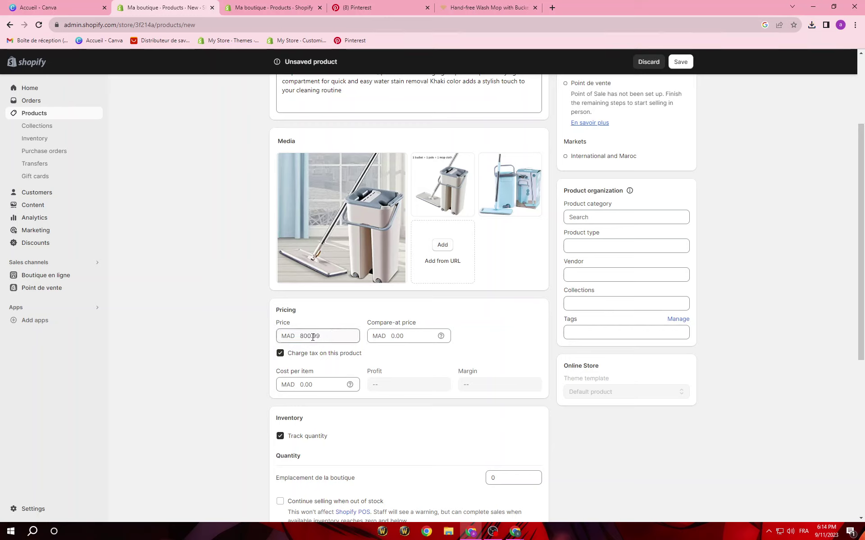
{"action": "scroll", "coordinate": [381, 354], "scroll_direction": "down", "scroll_amount": 4}
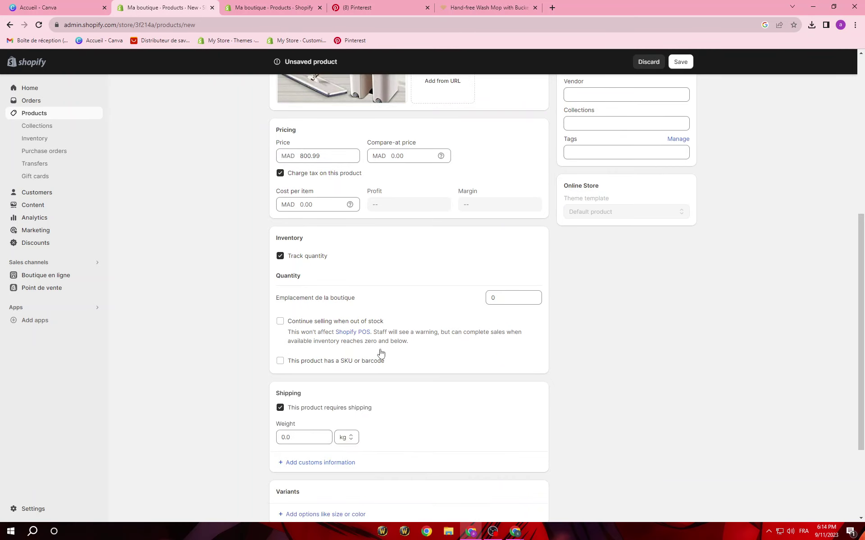
{"action": "left_click", "coordinate": [409, 157]}
Set the Emplacement de la boutique stock quantity to 100
{"action": "scroll", "coordinate": [440, 384], "scroll_direction": "down", "scroll_amount": 1}
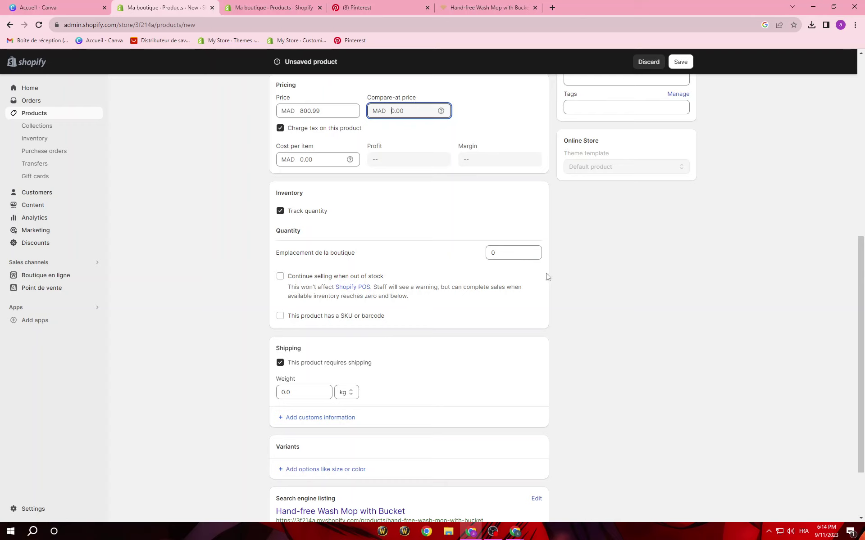
{"action": "left_click", "coordinate": [523, 255]}
{"action": "type", "text": "100"}
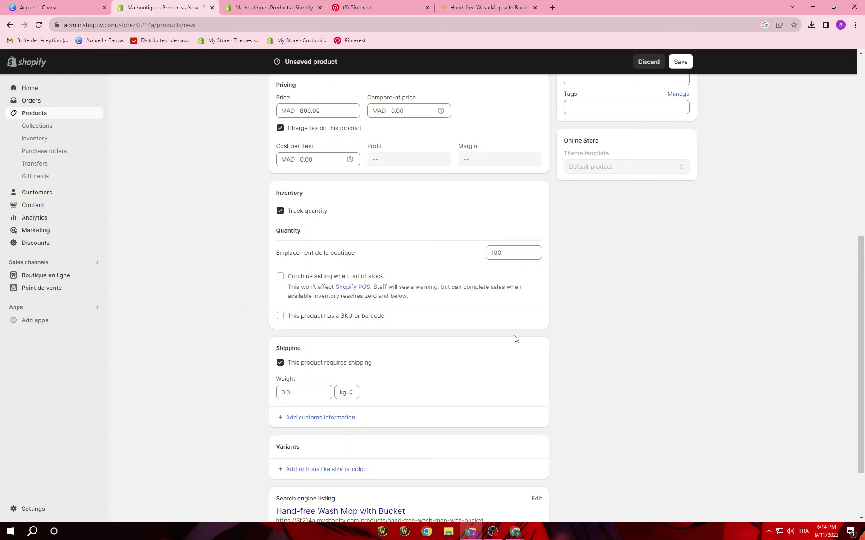
{"action": "scroll", "coordinate": [322, 392], "scroll_direction": "down", "scroll_amount": 1}
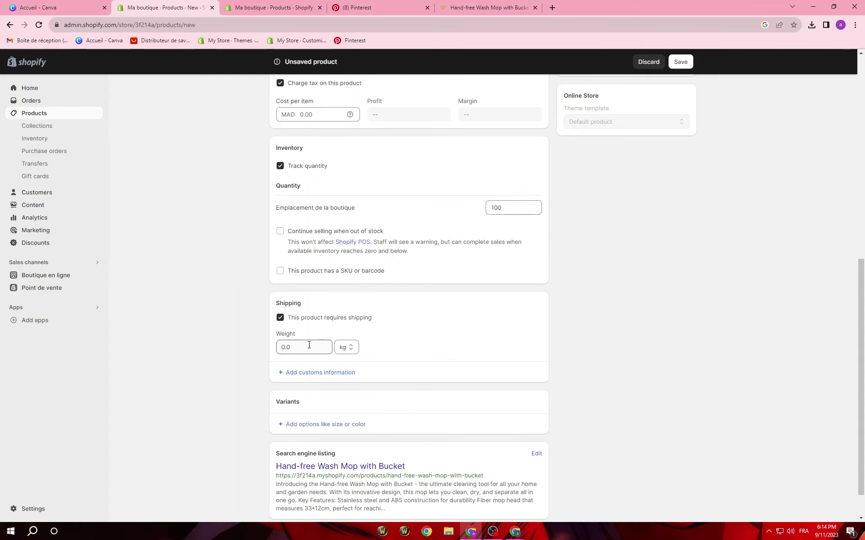
{"action": "scroll", "coordinate": [312, 361], "scroll_direction": "down", "scroll_amount": 1}
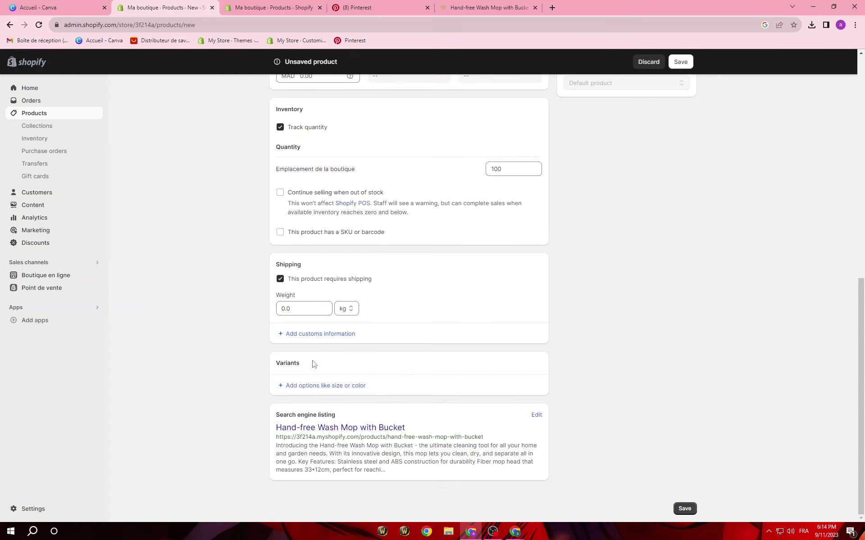
Add a Size variant option, then remove it again
{"action": "left_click", "coordinate": [290, 387]}
{"action": "left_click", "coordinate": [368, 412]}
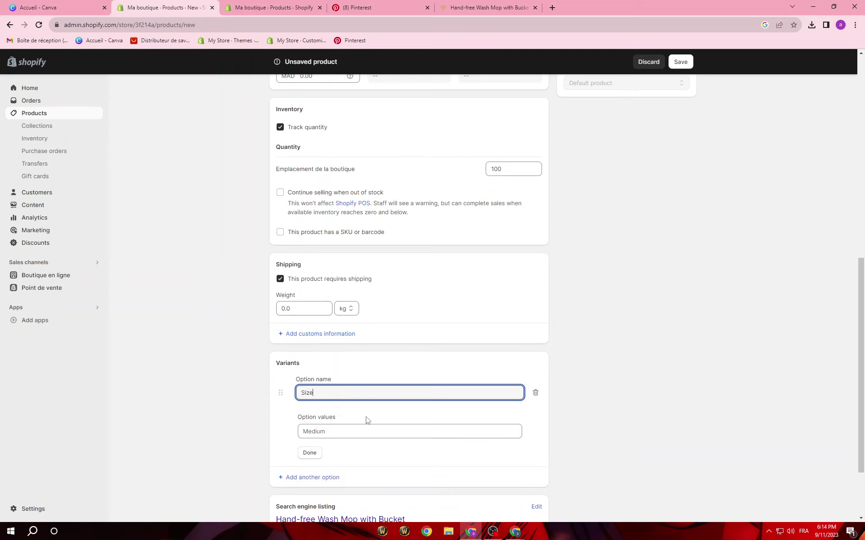
{"action": "left_click", "coordinate": [535, 393]}
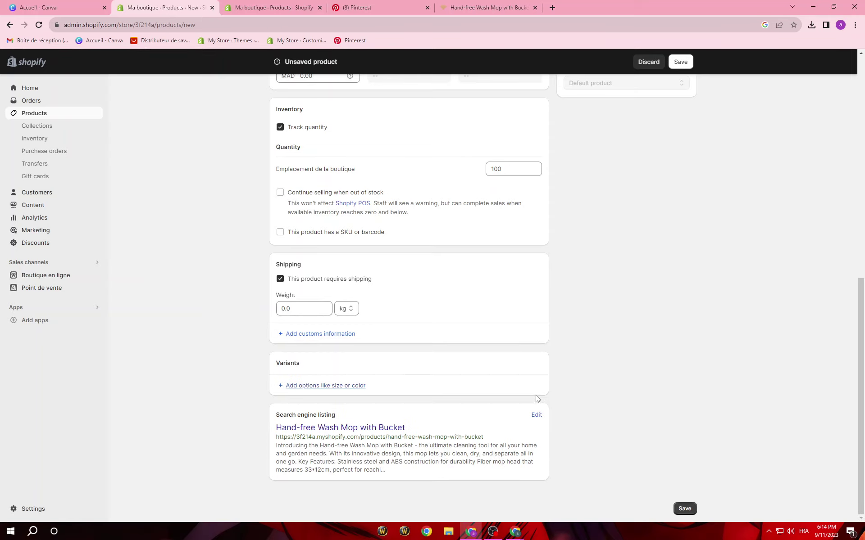
{"action": "scroll", "coordinate": [507, 436], "scroll_direction": "up", "scroll_amount": 10}
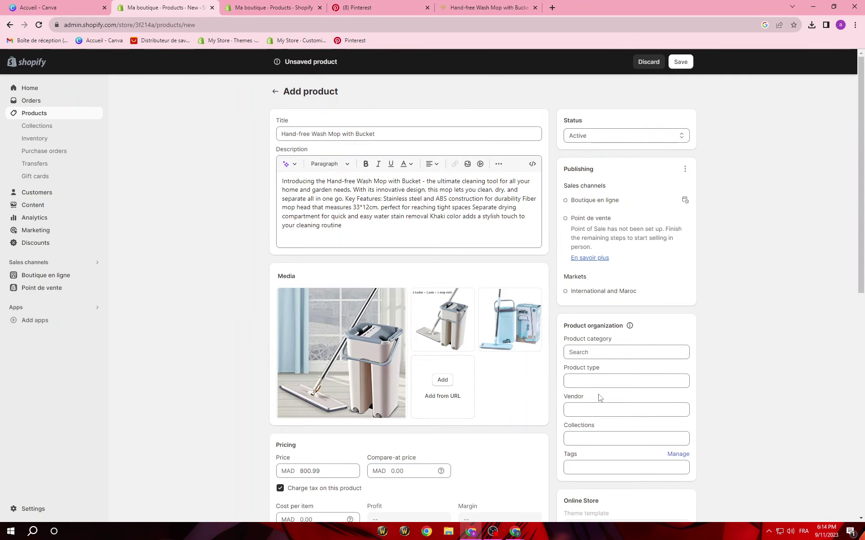
Close the product category suggestions, select the Product type field, and save the new mop product
{"action": "left_click", "coordinate": [598, 351]}
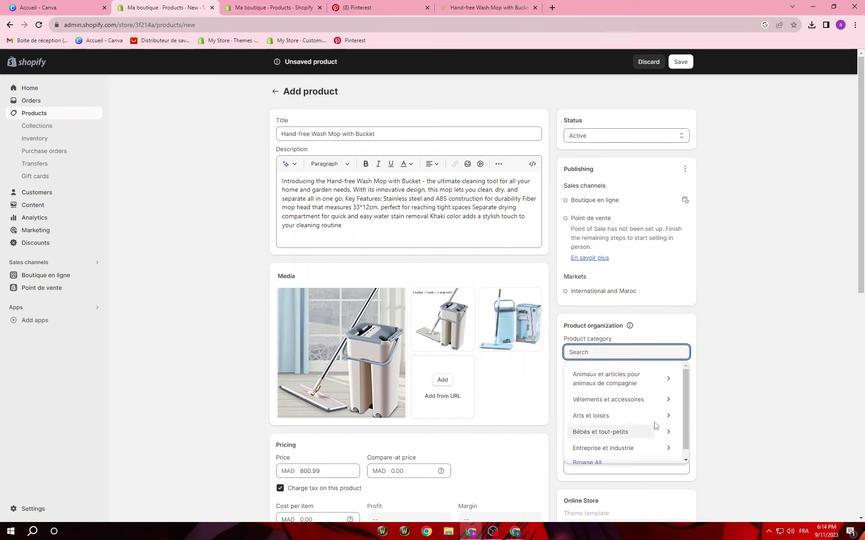
{"action": "scroll", "coordinate": [652, 429], "scroll_direction": "down", "scroll_amount": 1}
{"action": "left_click", "coordinate": [791, 397]}
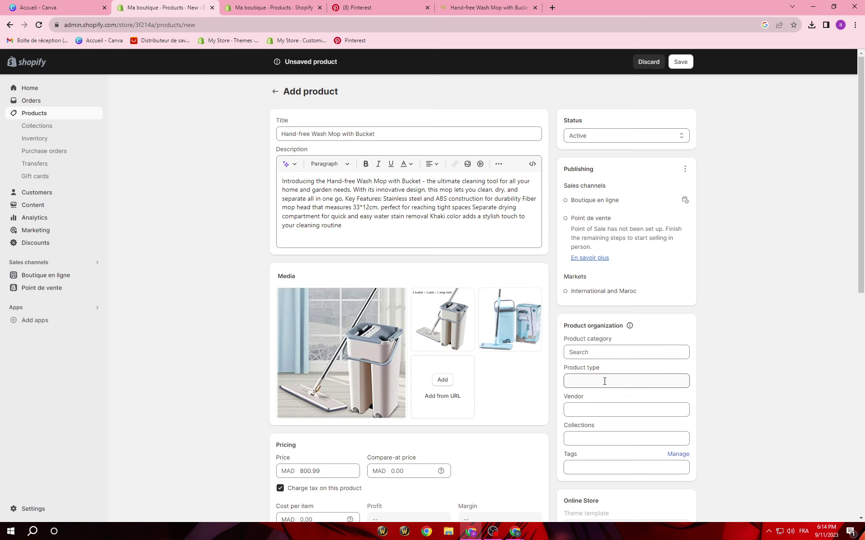
{"action": "left_click", "coordinate": [604, 381]}
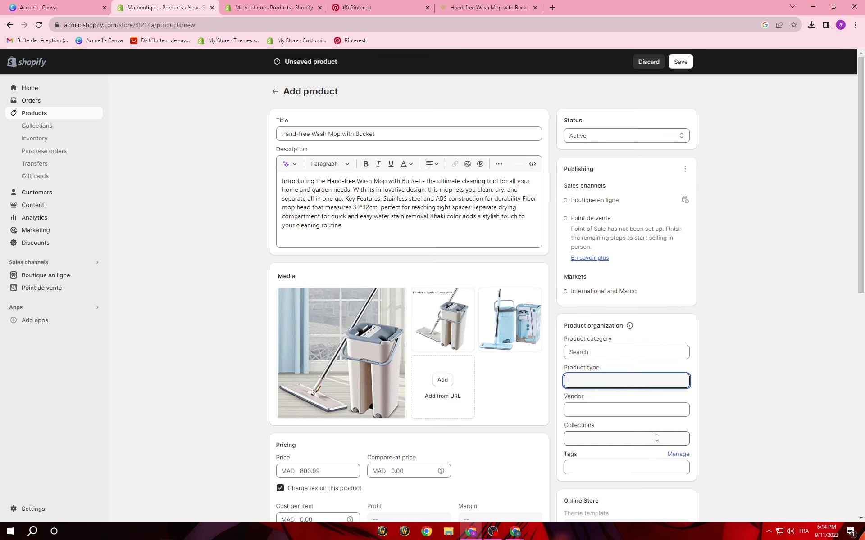
{"action": "scroll", "coordinate": [513, 346], "scroll_direction": "down", "scroll_amount": 1}
{"action": "left_click", "coordinate": [679, 61]}
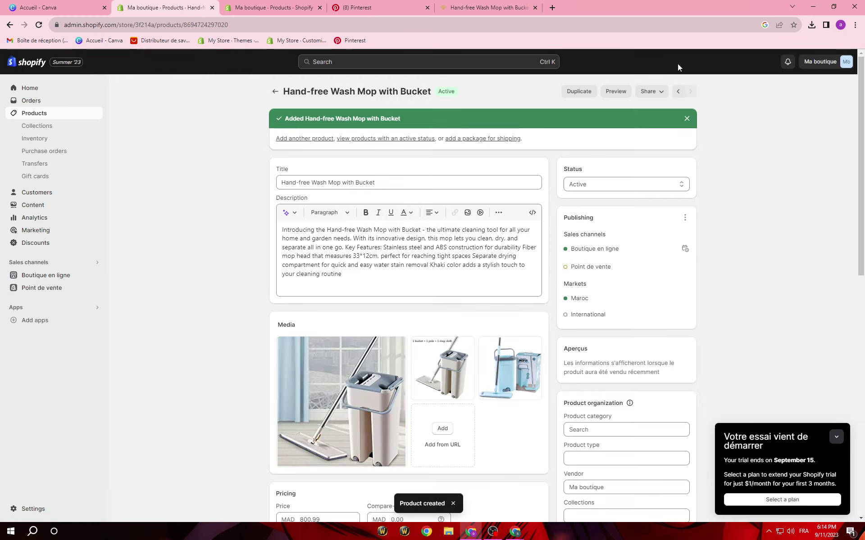
Preview the mop's storefront page from the Products list and scroll through it
{"action": "left_click", "coordinate": [56, 117]}
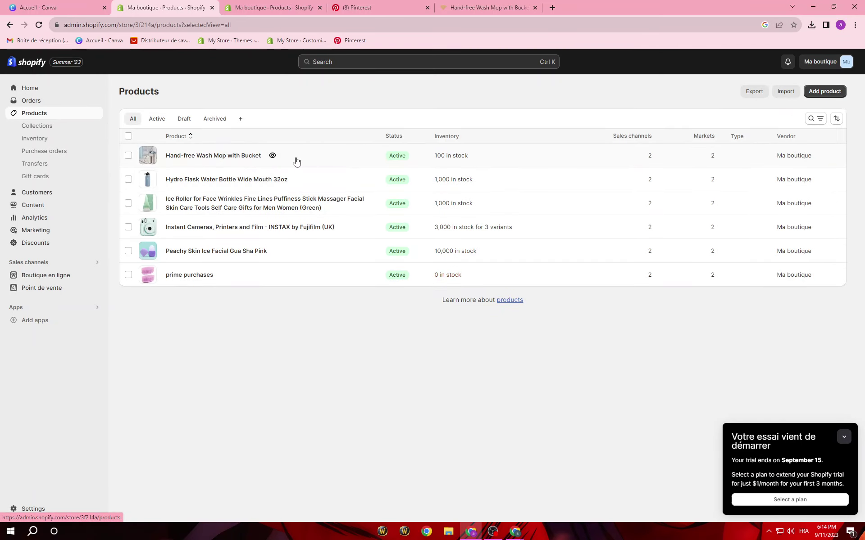
{"action": "left_click", "coordinate": [272, 155]}
{"action": "scroll", "coordinate": [491, 220], "scroll_direction": "down", "scroll_amount": 2}
{"action": "scroll", "coordinate": [492, 219], "scroll_direction": "down", "scroll_amount": 1}
{"action": "scroll", "coordinate": [491, 219], "scroll_direction": "up", "scroll_amount": 3}
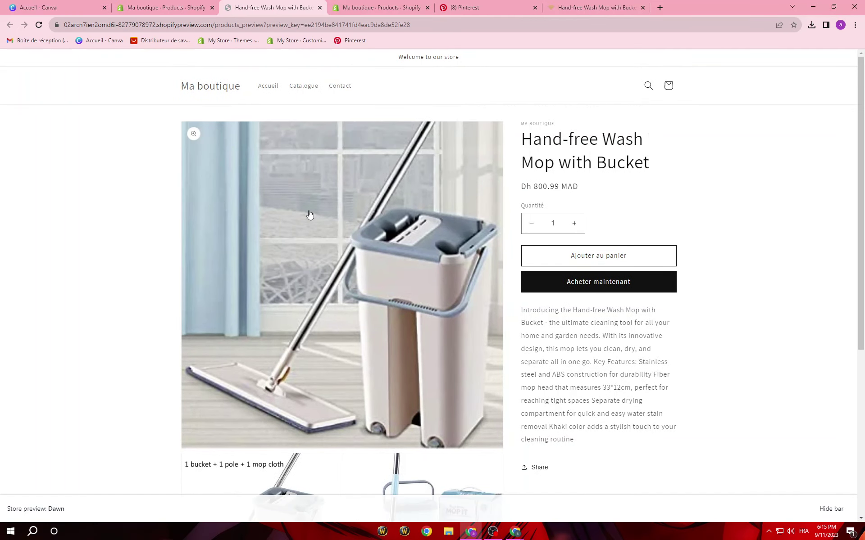
{"action": "scroll", "coordinate": [310, 216], "scroll_direction": "down", "scroll_amount": 1}
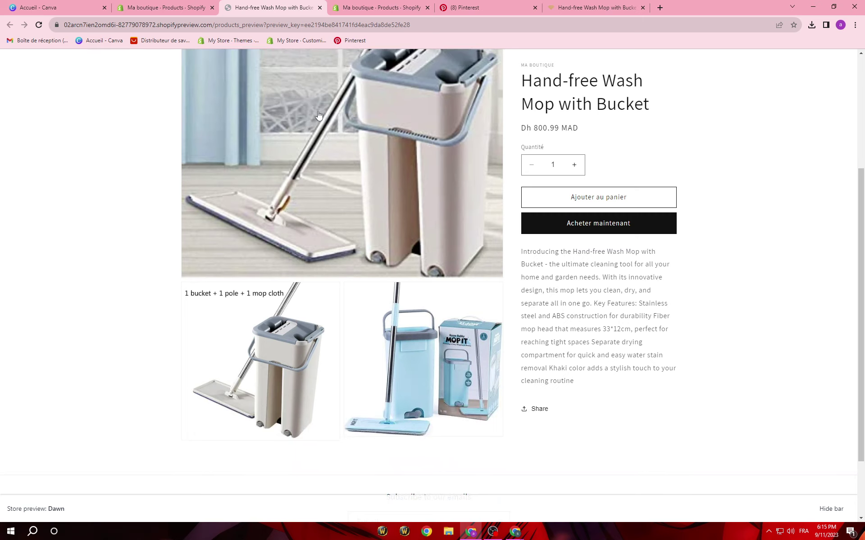
{"action": "scroll", "coordinate": [396, 226], "scroll_direction": "up", "scroll_amount": 2}
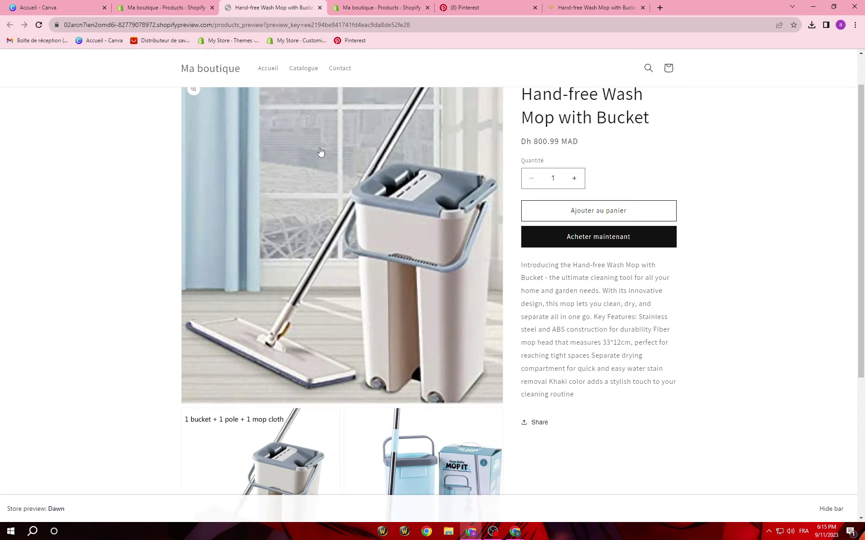
{"action": "scroll", "coordinate": [333, 189], "scroll_direction": "down", "scroll_amount": 3}
{"action": "scroll", "coordinate": [344, 211], "scroll_direction": "up", "scroll_amount": 1}
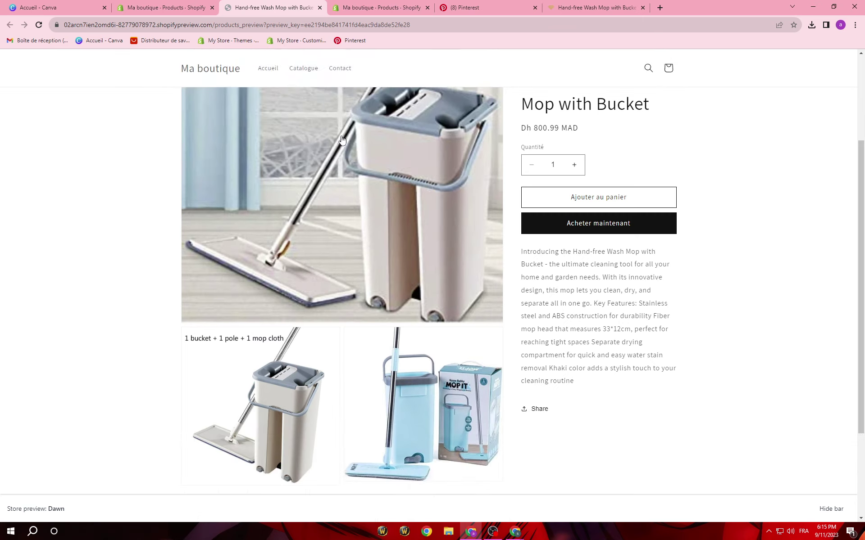
Inspect the storefront product title and the Dh 800.99 MAD price
{"action": "left_click", "coordinate": [145, 6]}
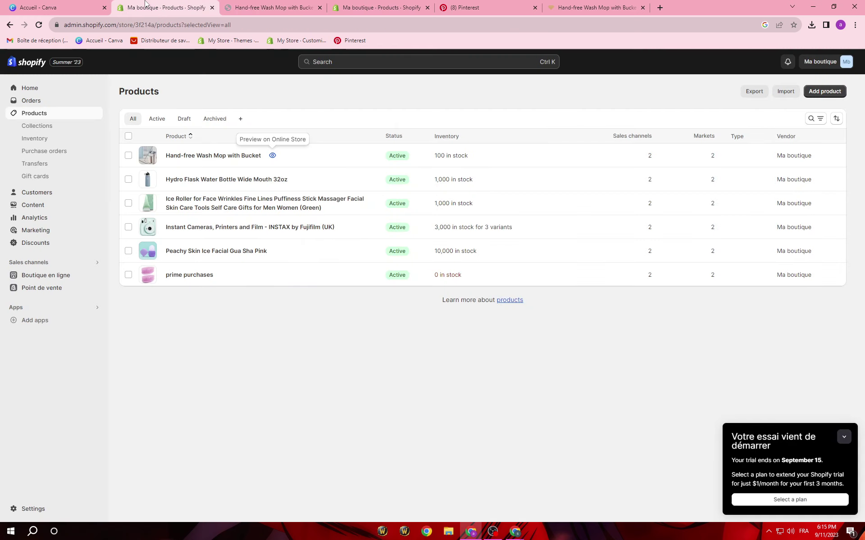
{"action": "left_click", "coordinate": [274, 6]}
{"action": "scroll", "coordinate": [550, 154], "scroll_direction": "up", "scroll_amount": 2}
{"action": "left_click_drag", "start_coordinate": [515, 139], "coordinate": [660, 162]}
{"action": "left_click", "coordinate": [599, 198]}
{"action": "left_click_drag", "start_coordinate": [518, 188], "coordinate": [603, 192]}
{"action": "left_click", "coordinate": [559, 208]}
Raise the storefront quantity to 2, review the description, and return to Products
{"action": "left_click", "coordinate": [575, 224]}
{"action": "left_click", "coordinate": [577, 223]}
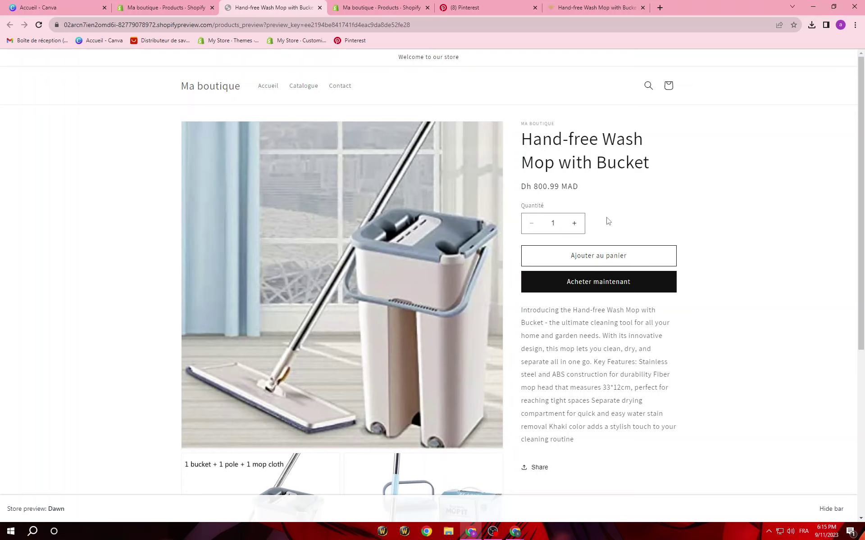
{"action": "left_click", "coordinate": [574, 224]}
{"action": "scroll", "coordinate": [631, 252], "scroll_direction": "down", "scroll_amount": 1}
{"action": "left_click_drag", "start_coordinate": [521, 367], "coordinate": [642, 385]}
{"action": "left_click", "coordinate": [734, 285]}
{"action": "left_click", "coordinate": [182, 6]}
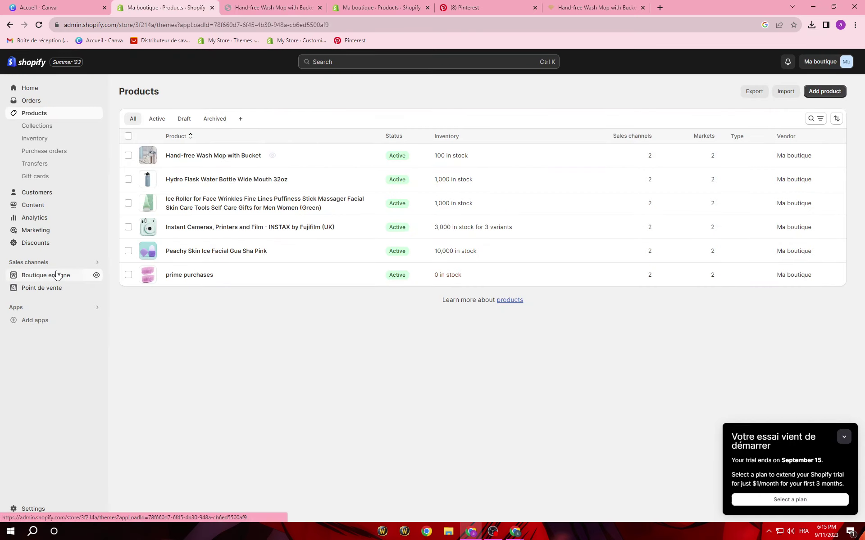
Open the Dawn theme customizer from Boutique en ligne
{"action": "left_click", "coordinate": [57, 275]}
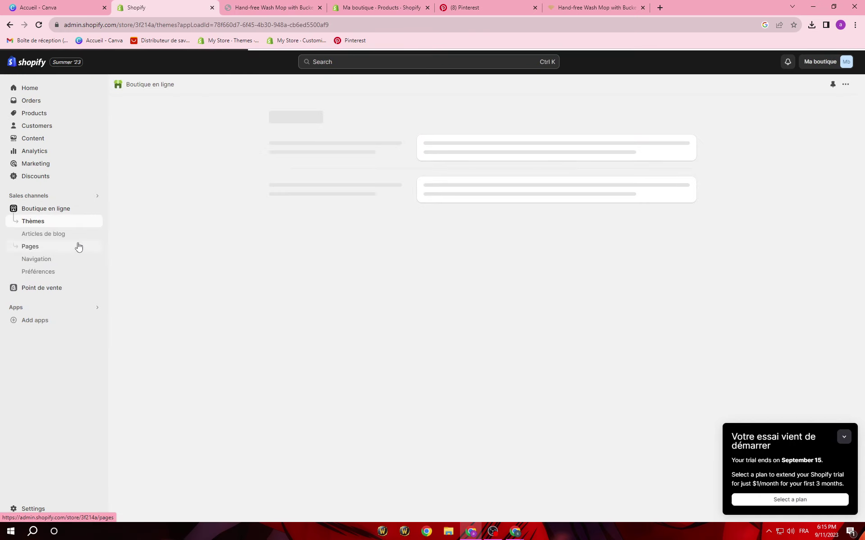
{"action": "scroll", "coordinate": [593, 351], "scroll_direction": "down", "scroll_amount": 3}
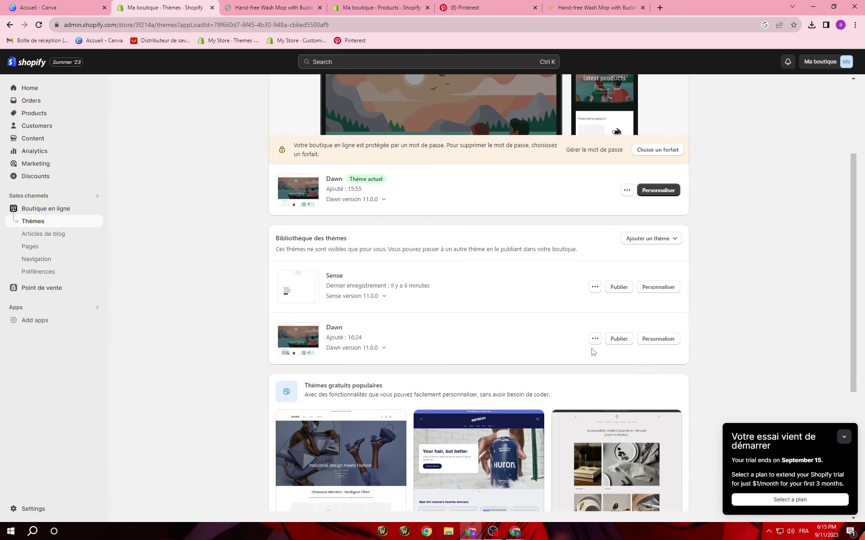
{"action": "left_click", "coordinate": [657, 344]}
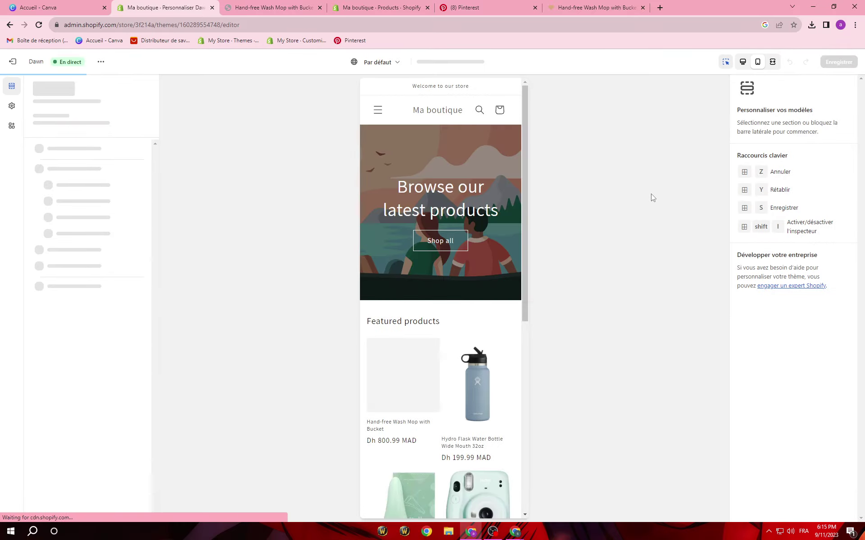
Switch the editor preview to desktop and show the Ajouter une section list
{"action": "scroll", "coordinate": [500, 315], "scroll_direction": "down", "scroll_amount": 10}
{"action": "scroll", "coordinate": [494, 320], "scroll_direction": "up", "scroll_amount": 6}
{"action": "scroll", "coordinate": [494, 320], "scroll_direction": "up", "scroll_amount": 5}
{"action": "left_click", "coordinate": [742, 61]}
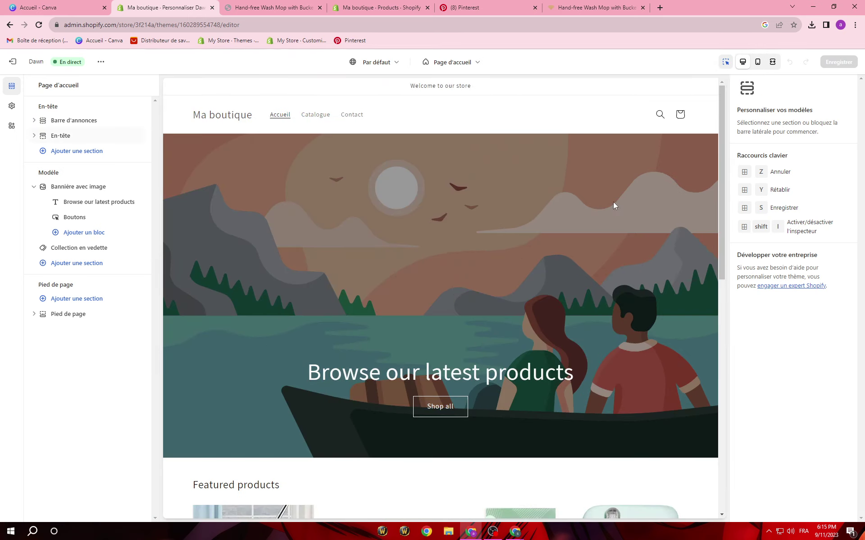
{"action": "scroll", "coordinate": [518, 266], "scroll_direction": "down", "scroll_amount": 9}
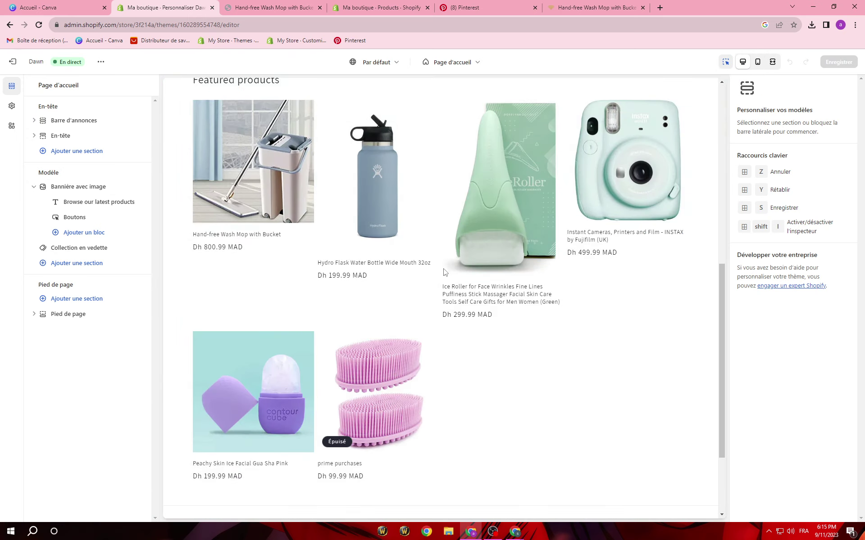
{"action": "scroll", "coordinate": [444, 271], "scroll_direction": "up", "scroll_amount": 9}
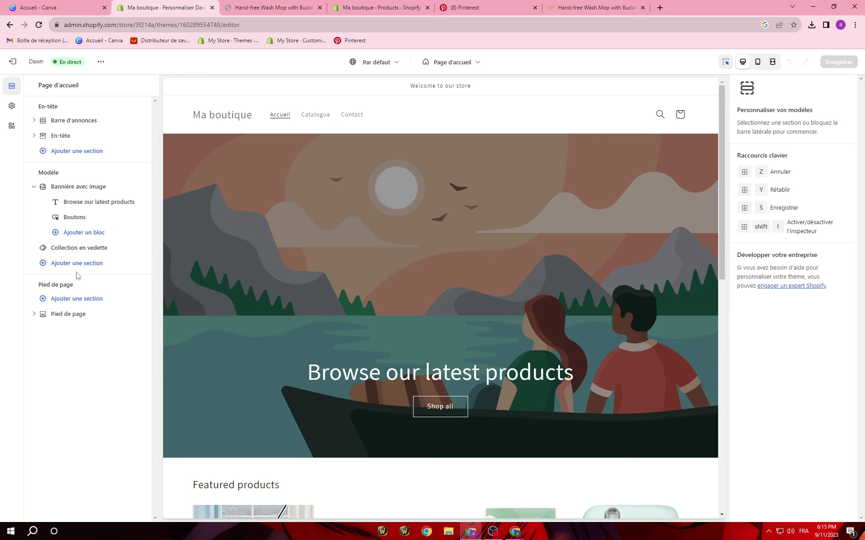
{"action": "left_click", "coordinate": [77, 263]}
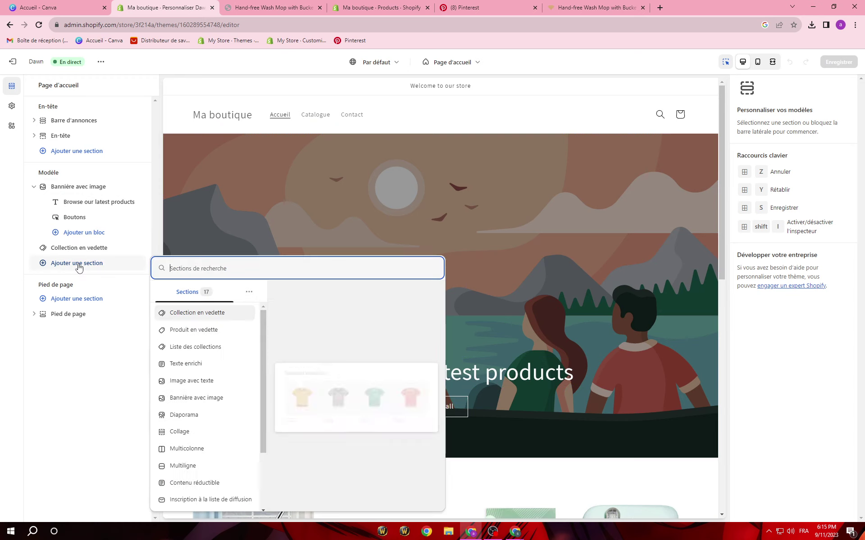
Add a Produit en vedette section above the banner and delete the image banner
{"action": "left_click", "coordinate": [229, 334]}
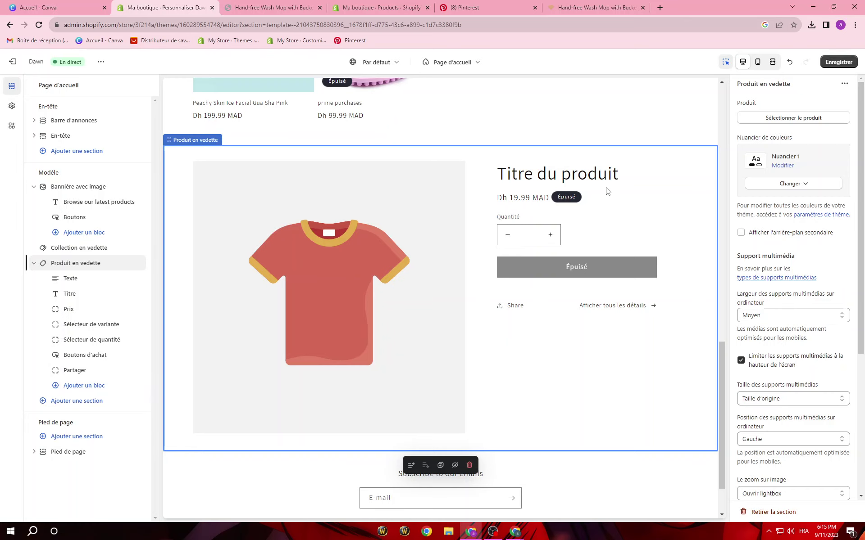
{"action": "left_click_drag", "start_coordinate": [140, 263], "coordinate": [121, 212]}
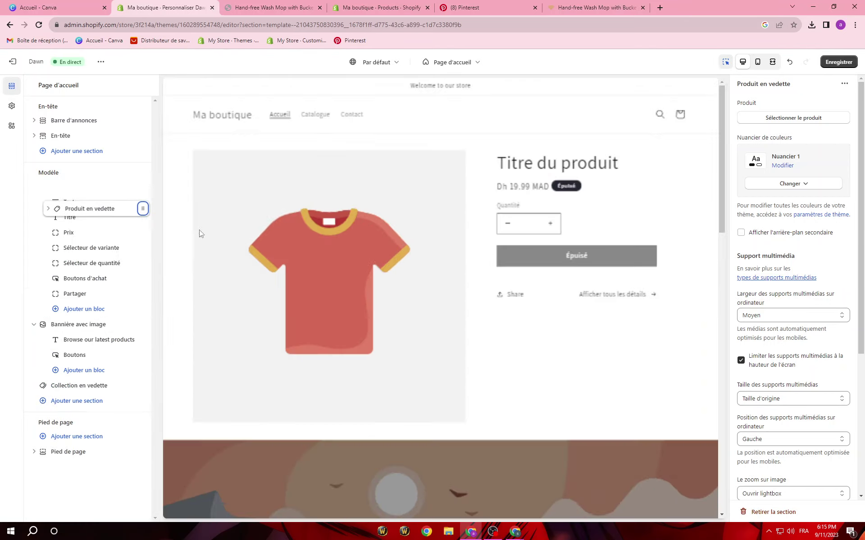
{"action": "scroll", "coordinate": [398, 398], "scroll_direction": "down", "scroll_amount": 3}
{"action": "left_click", "coordinate": [522, 360]}
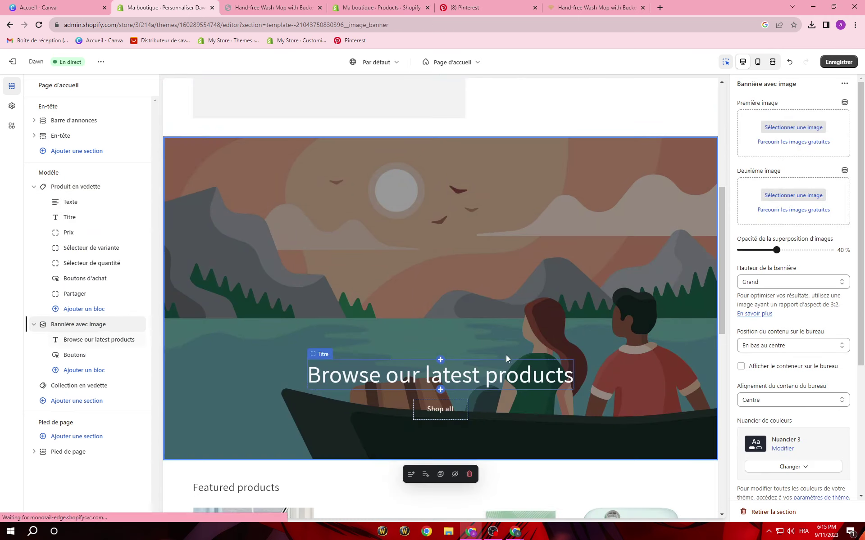
{"action": "left_click", "coordinate": [466, 480]}
Add an Image avec texte section and move it above Produit en vedette
{"action": "scroll", "coordinate": [405, 405], "scroll_direction": "up", "scroll_amount": 5}
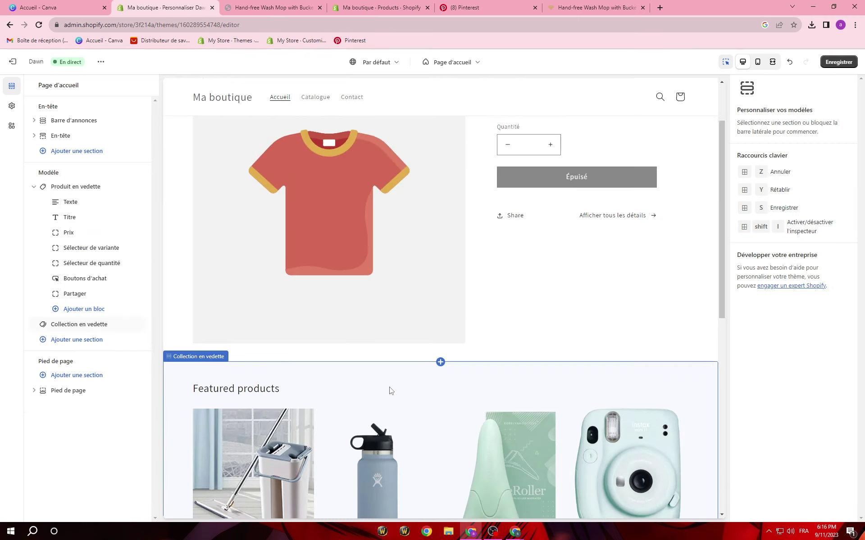
{"action": "left_click", "coordinate": [81, 344]}
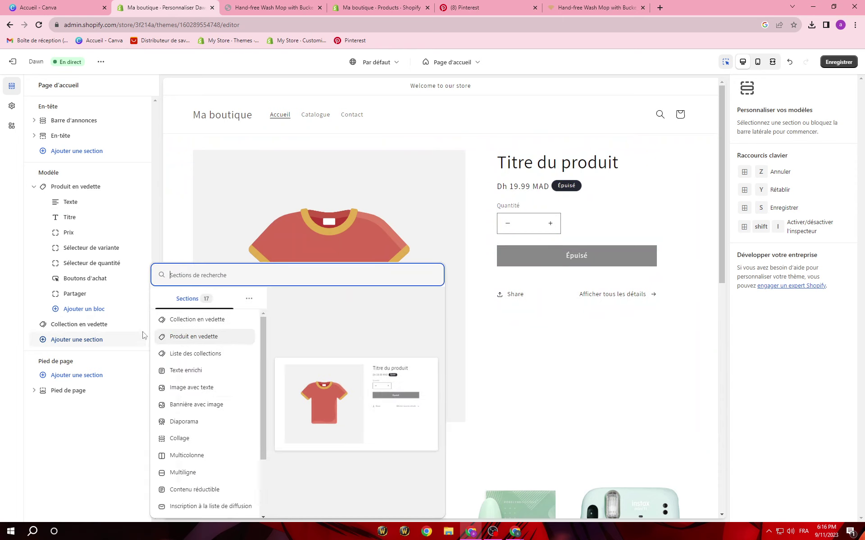
{"action": "left_click", "coordinate": [221, 389]}
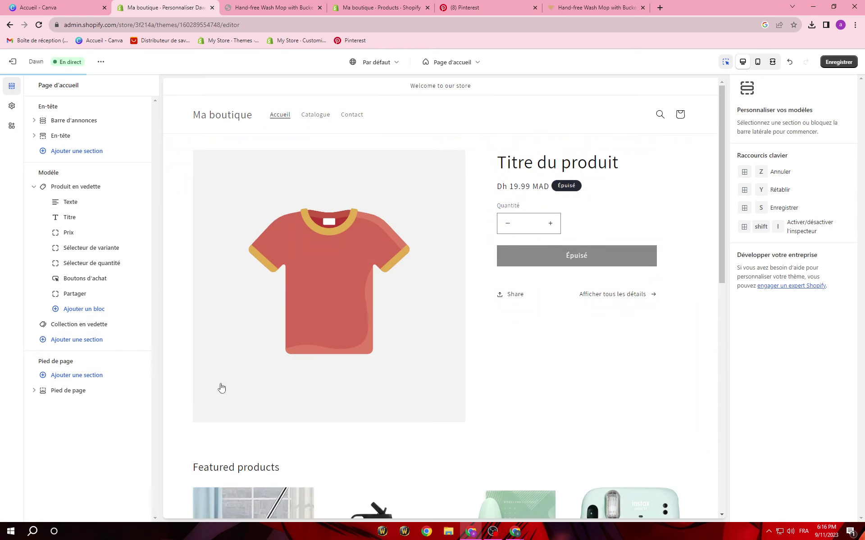
{"action": "left_click_drag", "start_coordinate": [140, 339], "coordinate": [131, 205]}
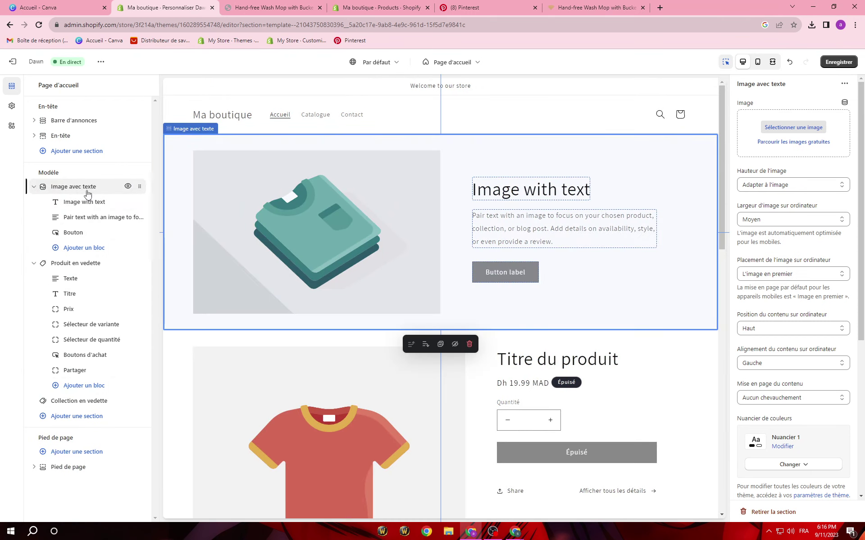
{"action": "left_click", "coordinate": [380, 7]}
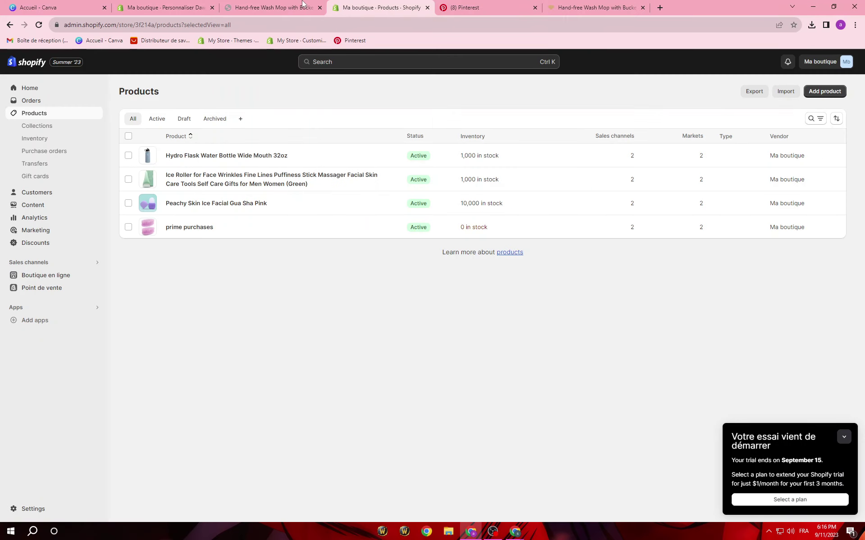
{"action": "left_click", "coordinate": [291, 5]}
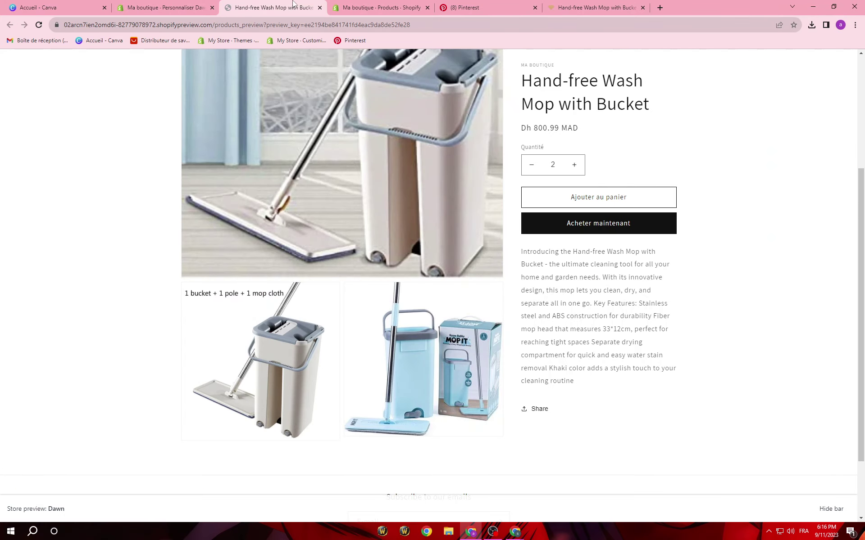
{"action": "left_click", "coordinate": [171, 6]}
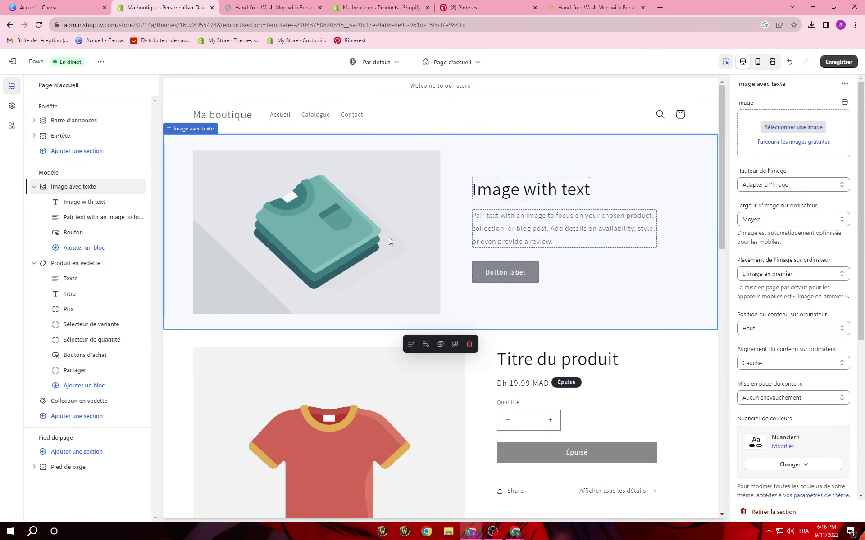
Feature the Hand-free Wash Mop with Bucket, hide its Partager block, and open its full product page
{"action": "scroll", "coordinate": [392, 276], "scroll_direction": "down", "scroll_amount": 4}
{"action": "left_click", "coordinate": [612, 305]}
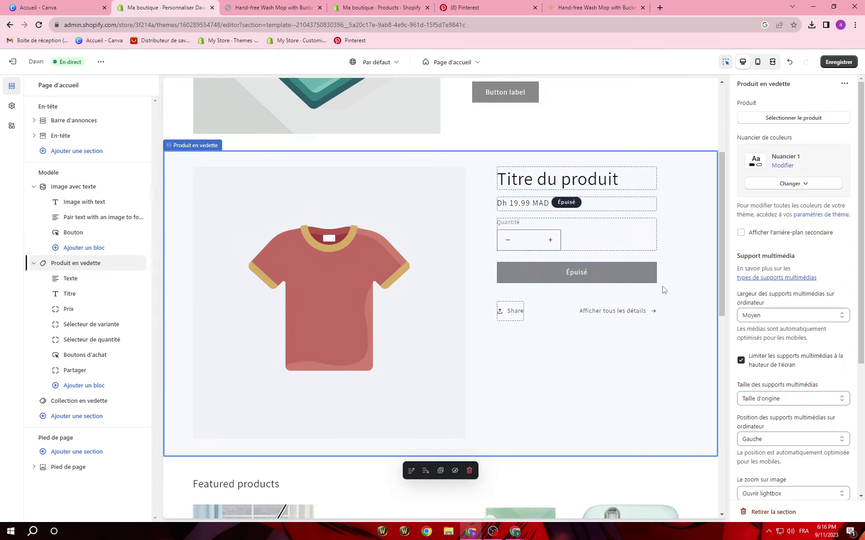
{"action": "left_click", "coordinate": [793, 118]}
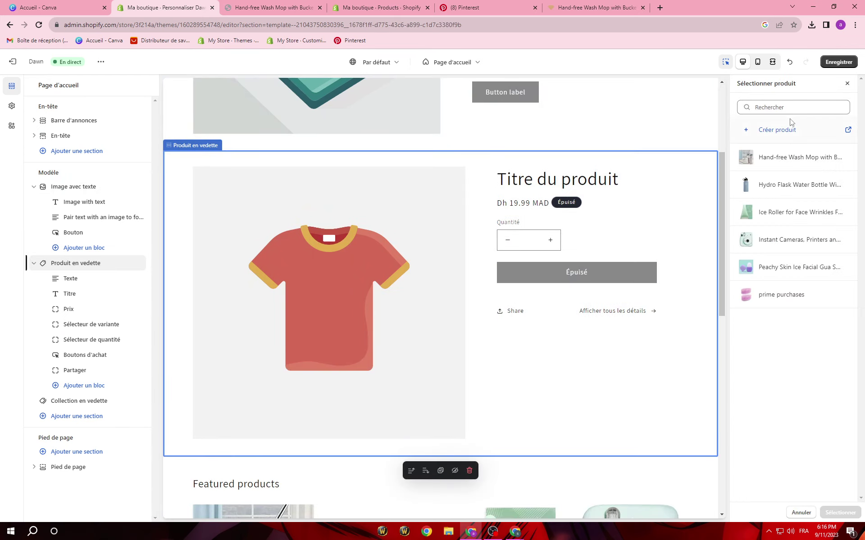
{"action": "left_click", "coordinate": [782, 158]}
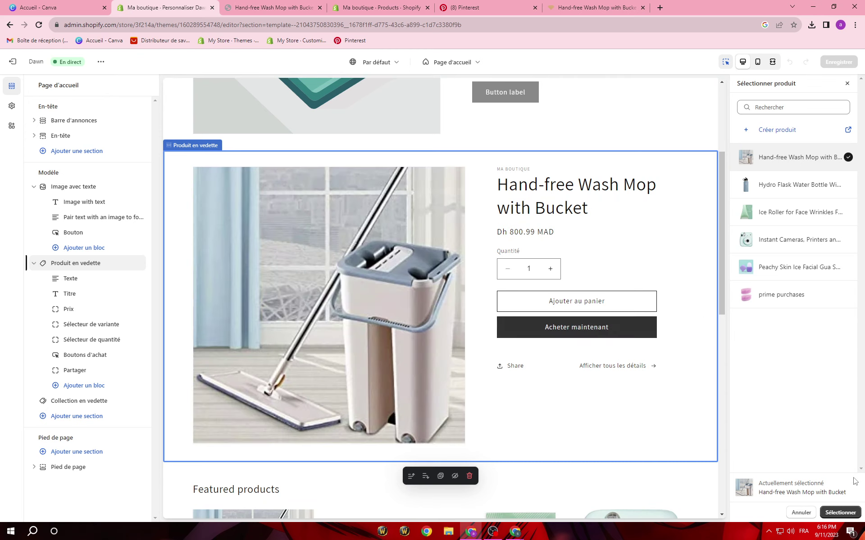
{"action": "left_click", "coordinate": [828, 513]}
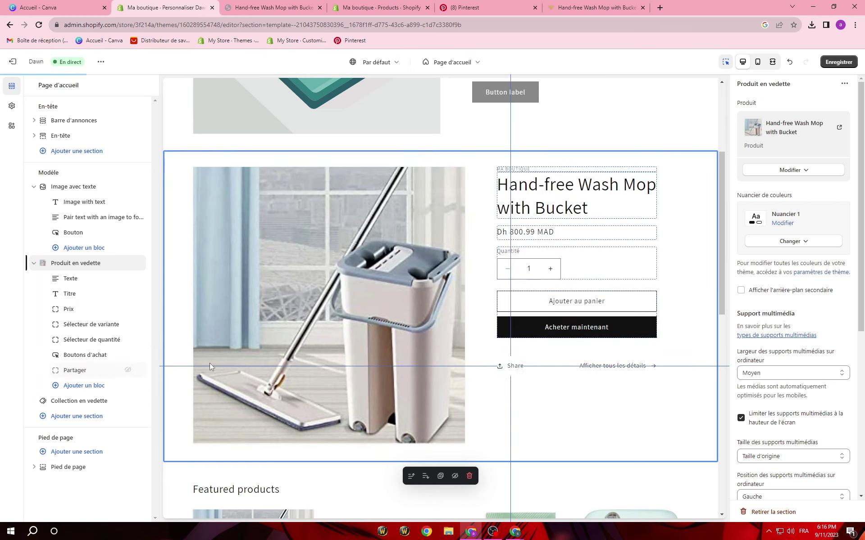
{"action": "left_click", "coordinate": [128, 370]}
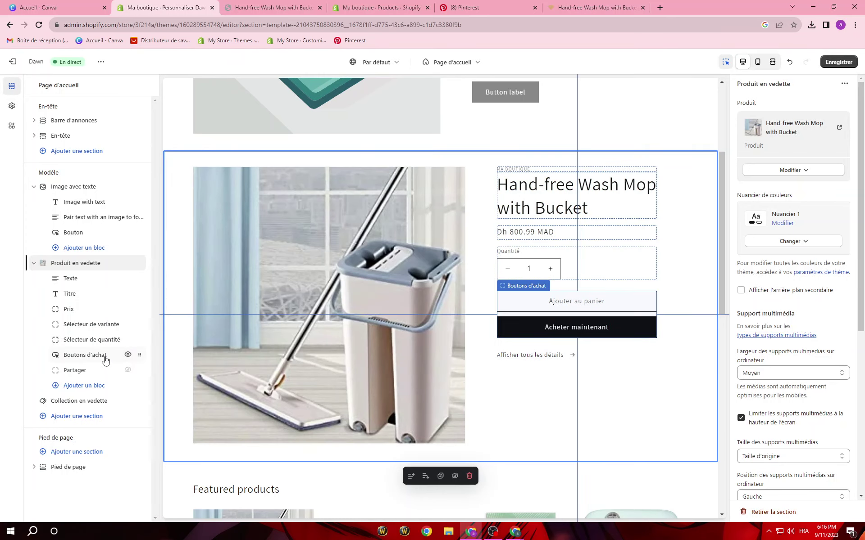
{"action": "left_click", "coordinate": [513, 358]}
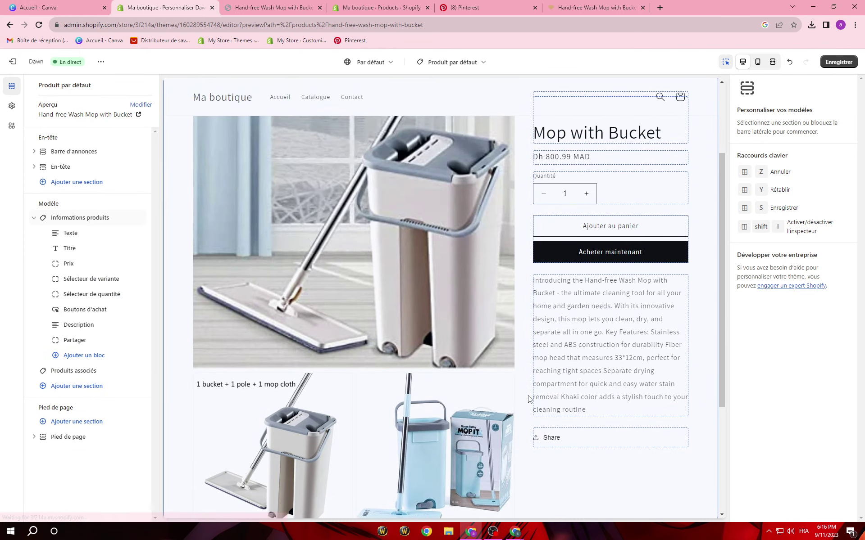
Undo hiding the Partager block and go back to the Page d'accueil template
{"action": "scroll", "coordinate": [530, 399], "scroll_direction": "down", "scroll_amount": 5}
{"action": "scroll", "coordinate": [529, 398], "scroll_direction": "up", "scroll_amount": 4}
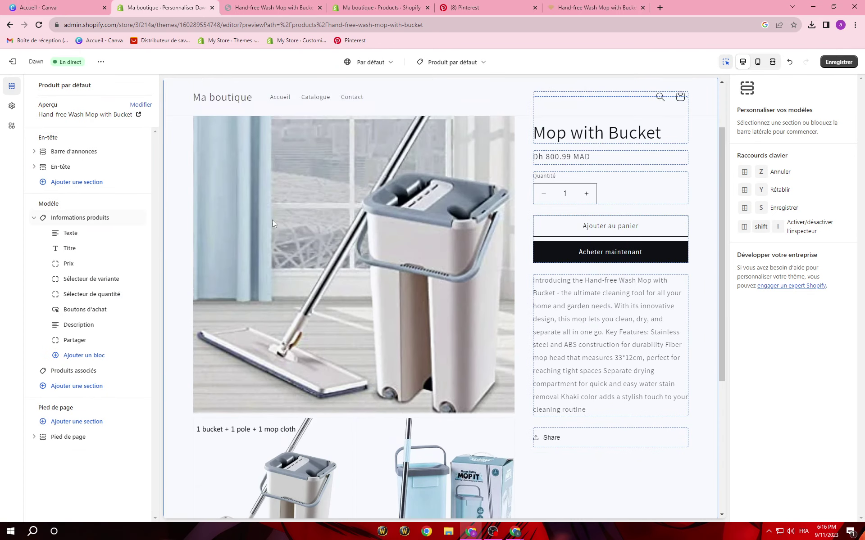
{"action": "scroll", "coordinate": [421, 234], "scroll_direction": "up", "scroll_amount": 2}
{"action": "left_click", "coordinate": [788, 64]}
{"action": "scroll", "coordinate": [483, 491], "scroll_direction": "down", "scroll_amount": 1}
{"action": "scroll", "coordinate": [484, 491], "scroll_direction": "up", "scroll_amount": 3}
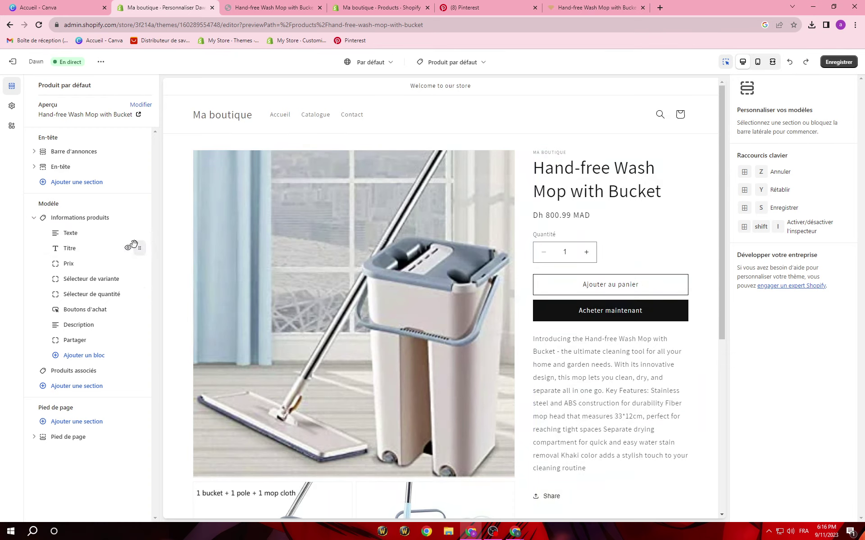
{"action": "scroll", "coordinate": [475, 409], "scroll_direction": "down", "scroll_amount": 3}
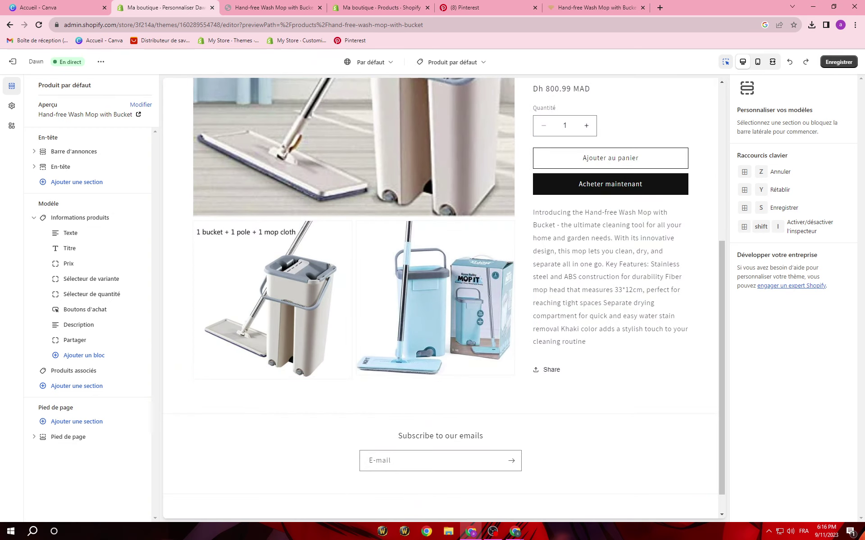
{"action": "key", "text": "alt+Left"}
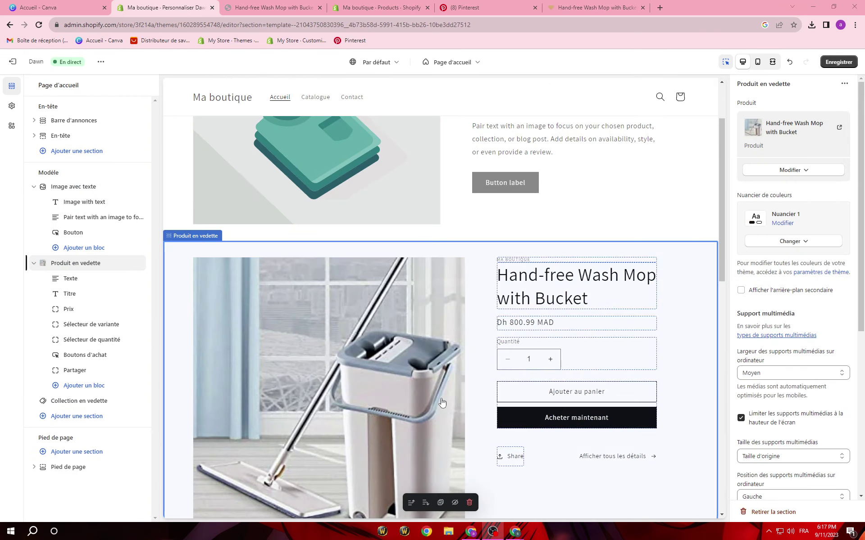
Choose the blue mop-and-box photo from the image library for the Image avec texte section
{"action": "left_click", "coordinate": [275, 187]}
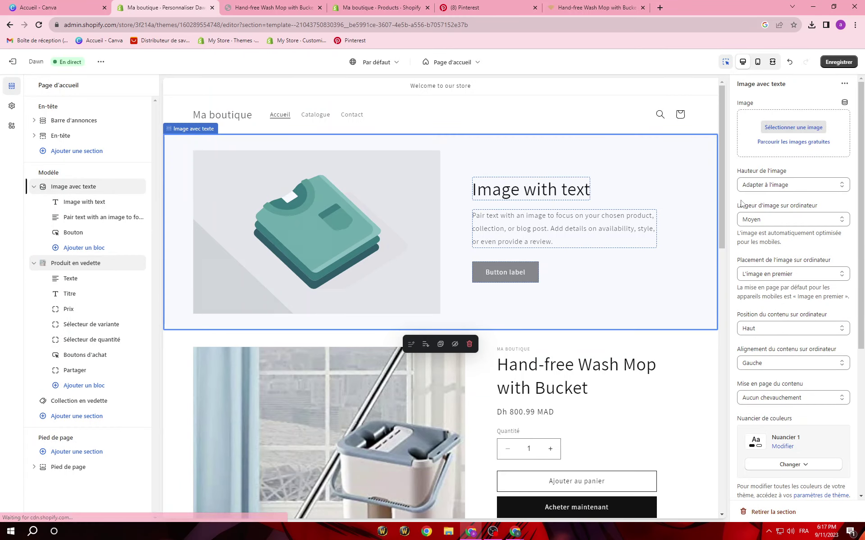
{"action": "left_click", "coordinate": [791, 128]}
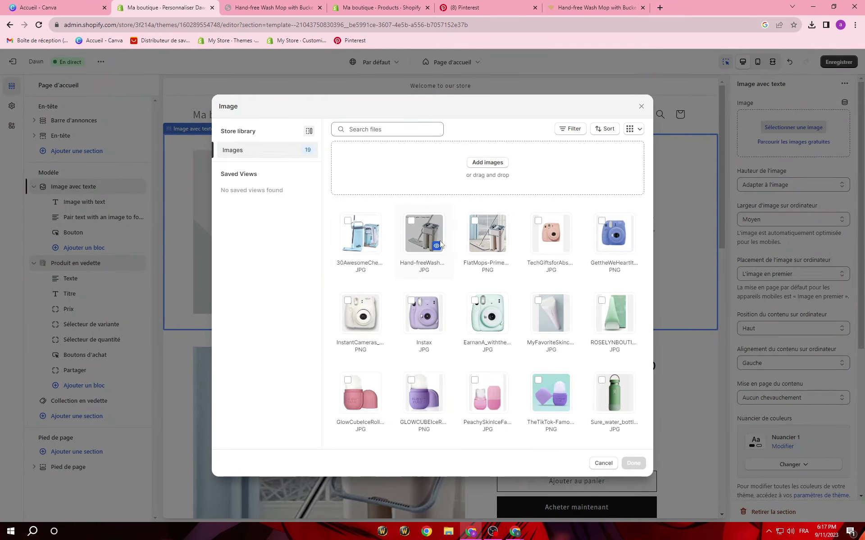
{"action": "left_click", "coordinate": [348, 232]}
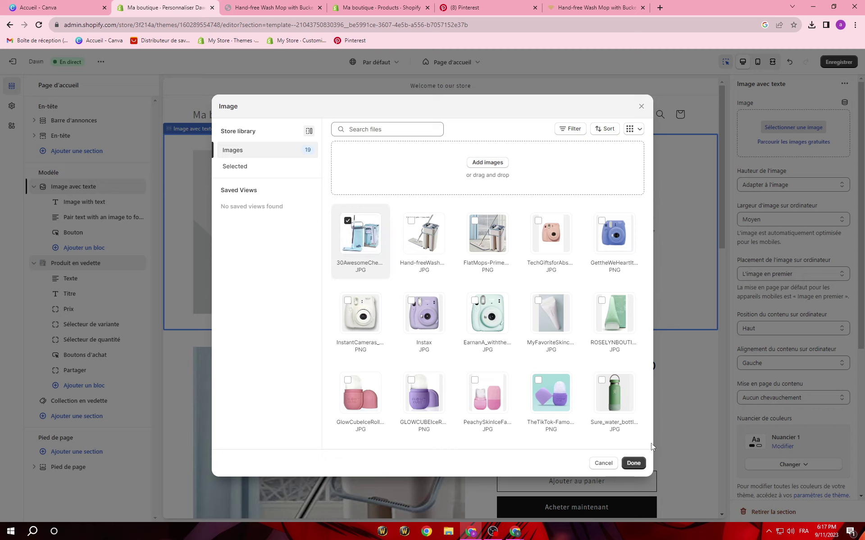
{"action": "left_click", "coordinate": [633, 463]}
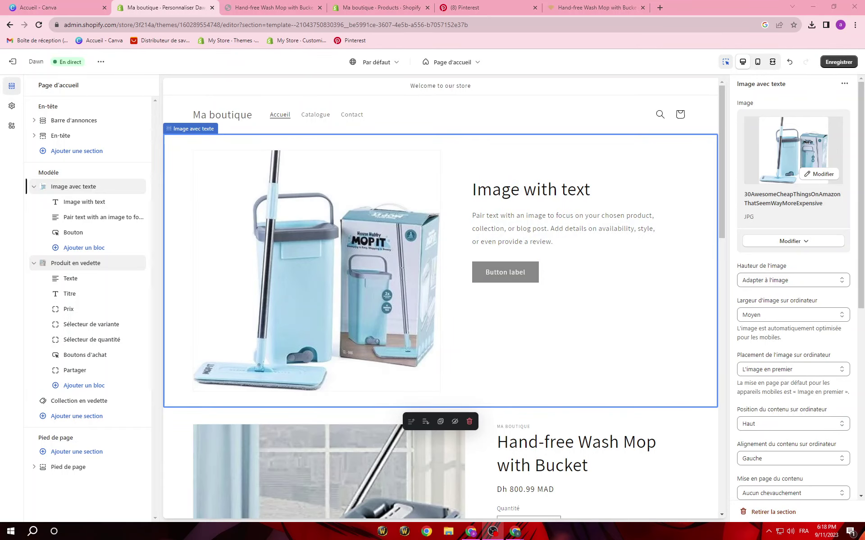
{"action": "scroll", "coordinate": [456, 330], "scroll_direction": "down", "scroll_amount": 15}
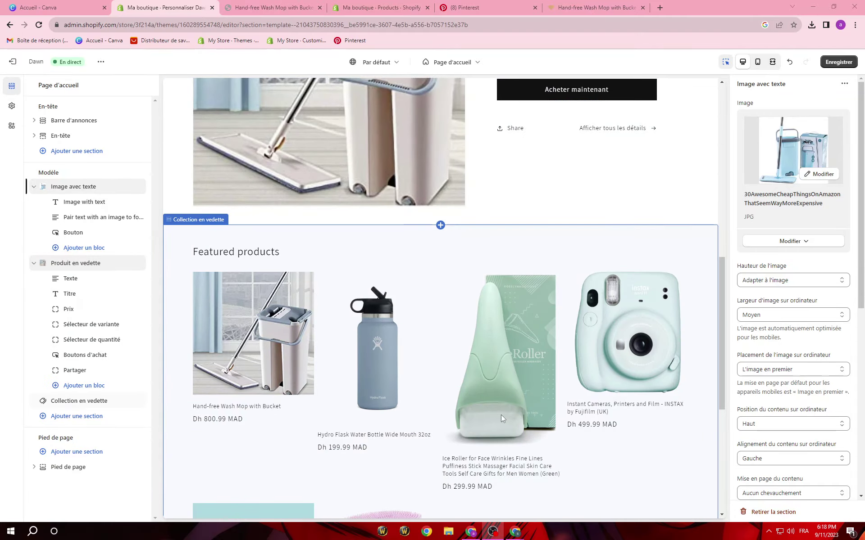
{"action": "scroll", "coordinate": [502, 418], "scroll_direction": "up", "scroll_amount": 15}
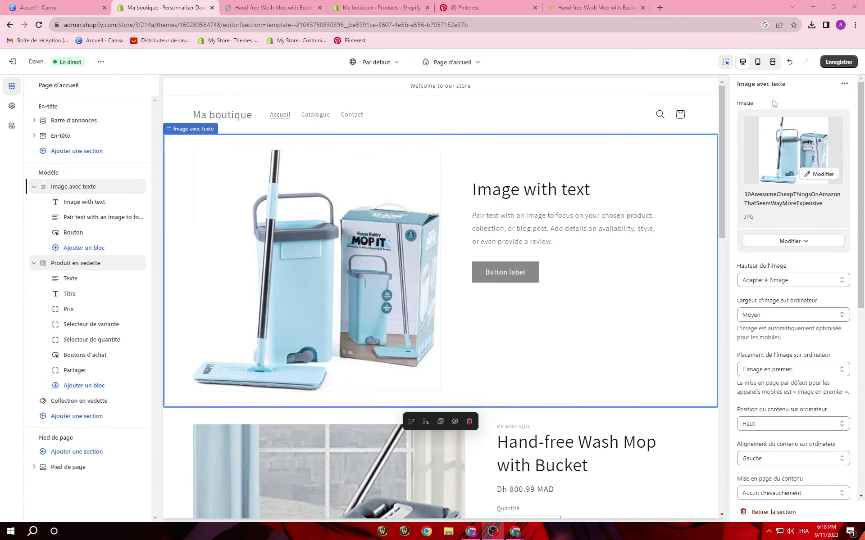
{"action": "left_click", "coordinate": [760, 62]}
{"action": "scroll", "coordinate": [425, 319], "scroll_direction": "down", "scroll_amount": 10}
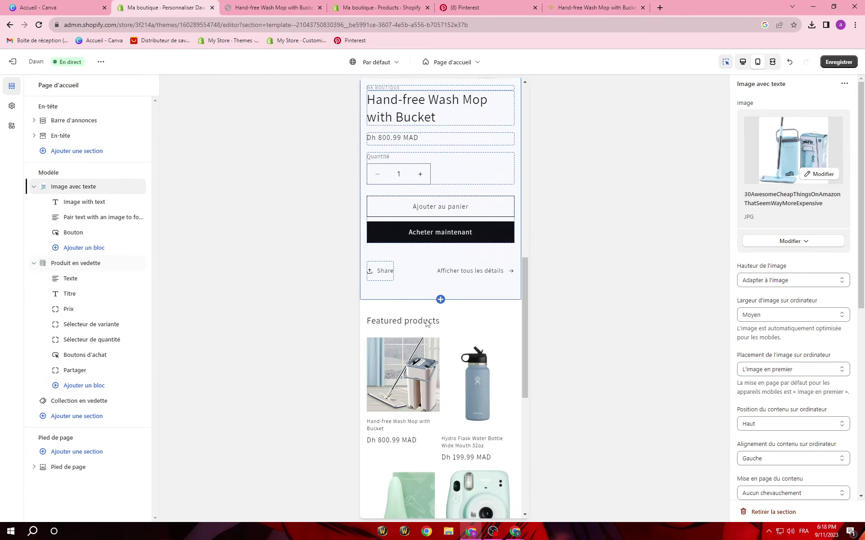
{"action": "scroll", "coordinate": [425, 320], "scroll_direction": "up", "scroll_amount": 10}
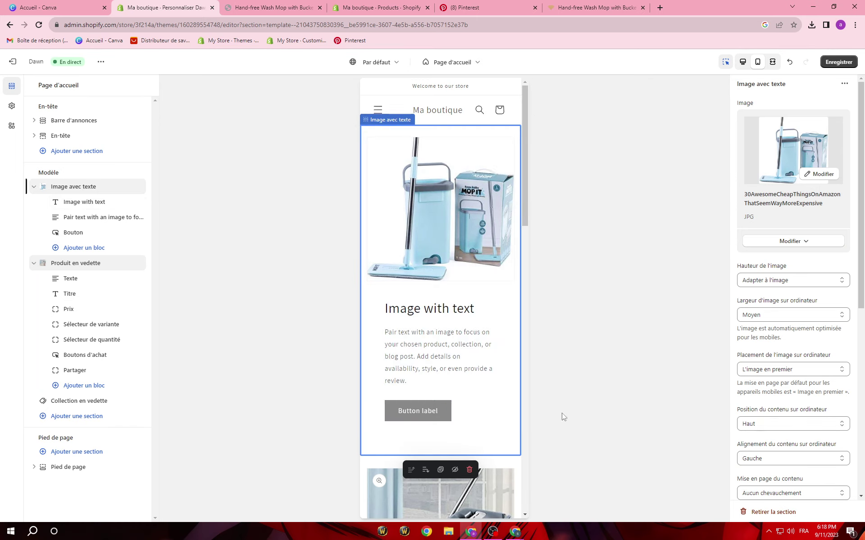
{"action": "scroll", "coordinate": [482, 426], "scroll_direction": "down", "scroll_amount": 5}
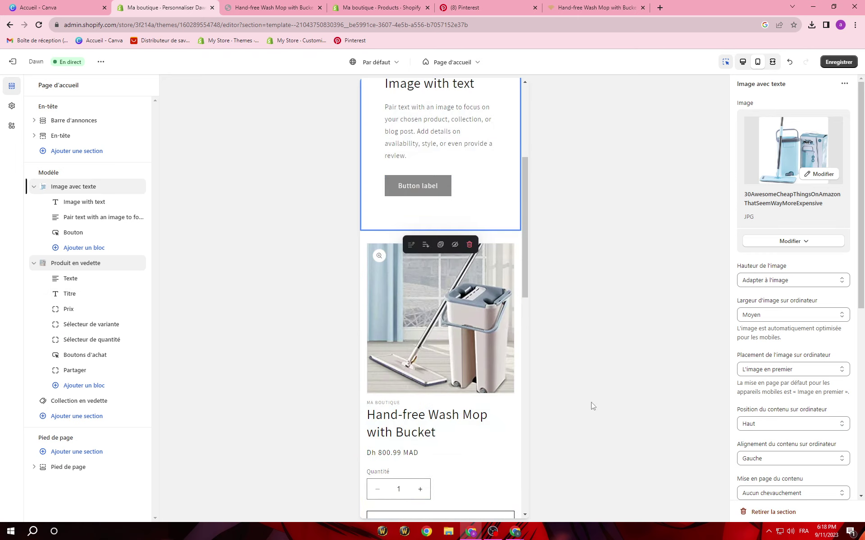
{"action": "scroll", "coordinate": [611, 402], "scroll_direction": "down", "scroll_amount": 10}
{"action": "scroll", "coordinate": [642, 147], "scroll_direction": "up", "scroll_amount": 15}
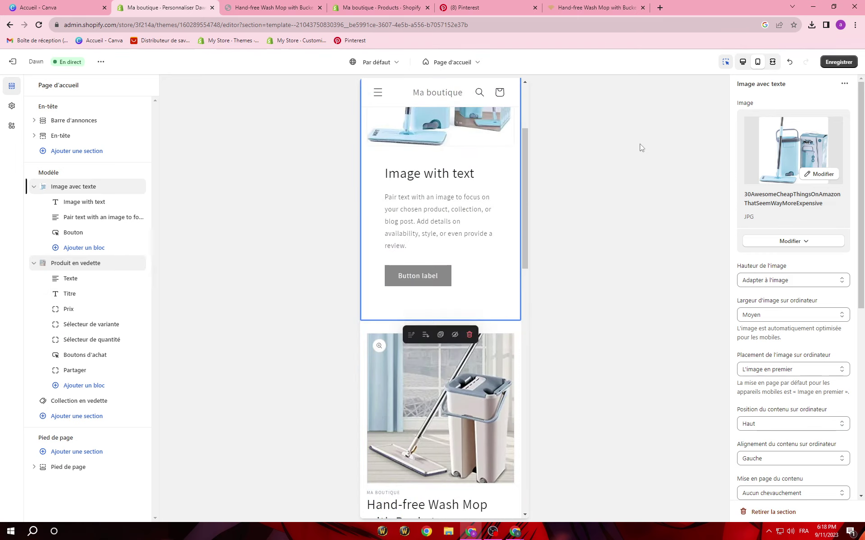
{"action": "left_click", "coordinate": [747, 64]}
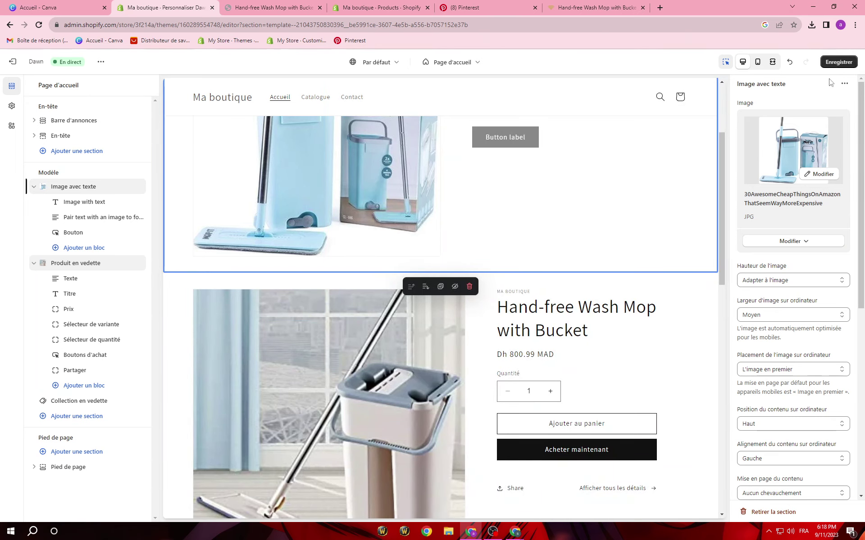
{"action": "scroll", "coordinate": [469, 400], "scroll_direction": "down", "scroll_amount": 10}
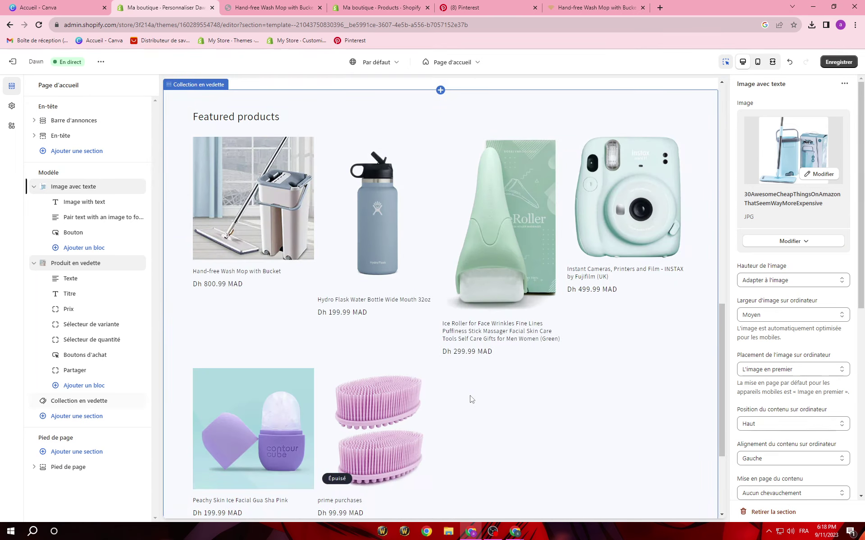
{"action": "scroll", "coordinate": [515, 406], "scroll_direction": "up", "scroll_amount": 10}
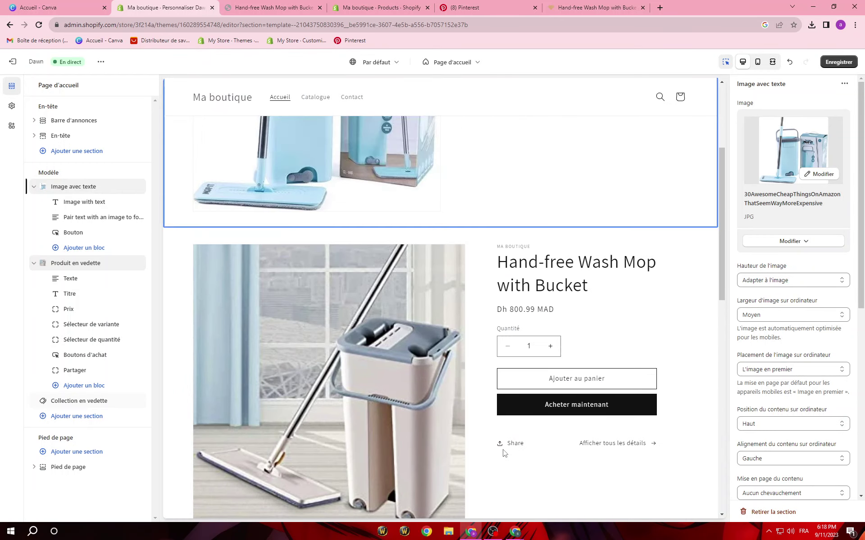